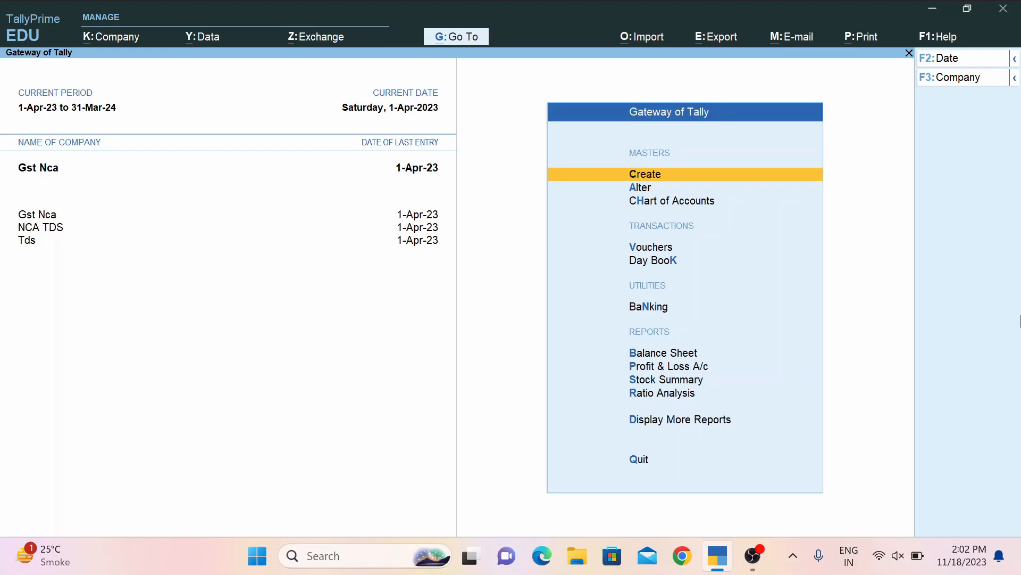
Leave the masters list and pick Create Company from the F3 company list.
key(Return)
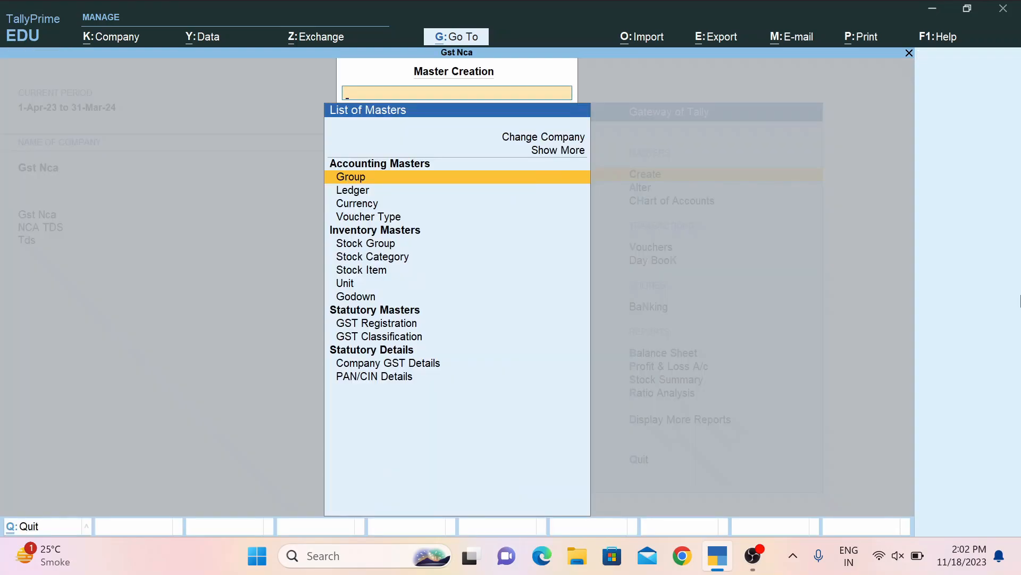
key(Escape)
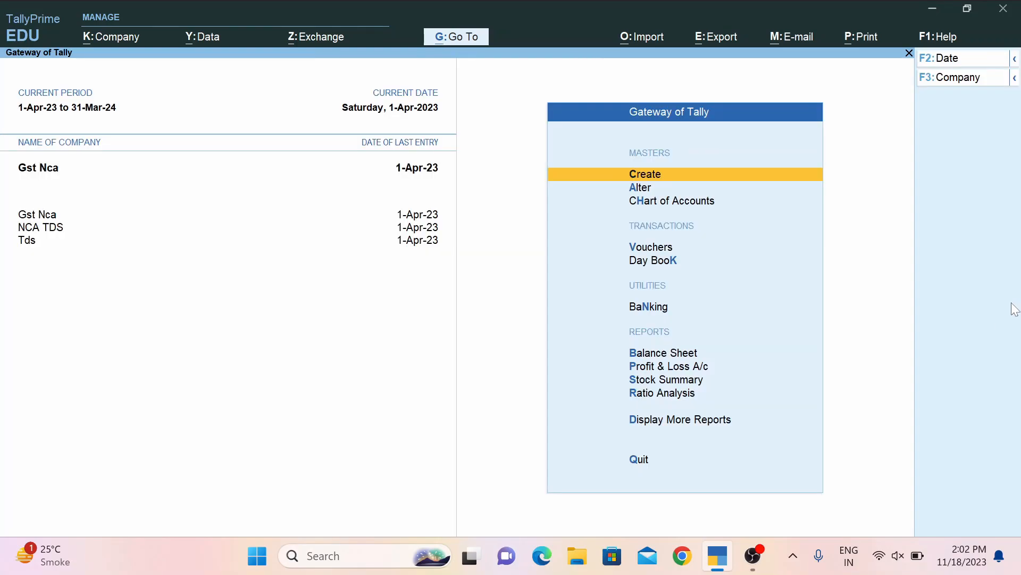
key(F3)
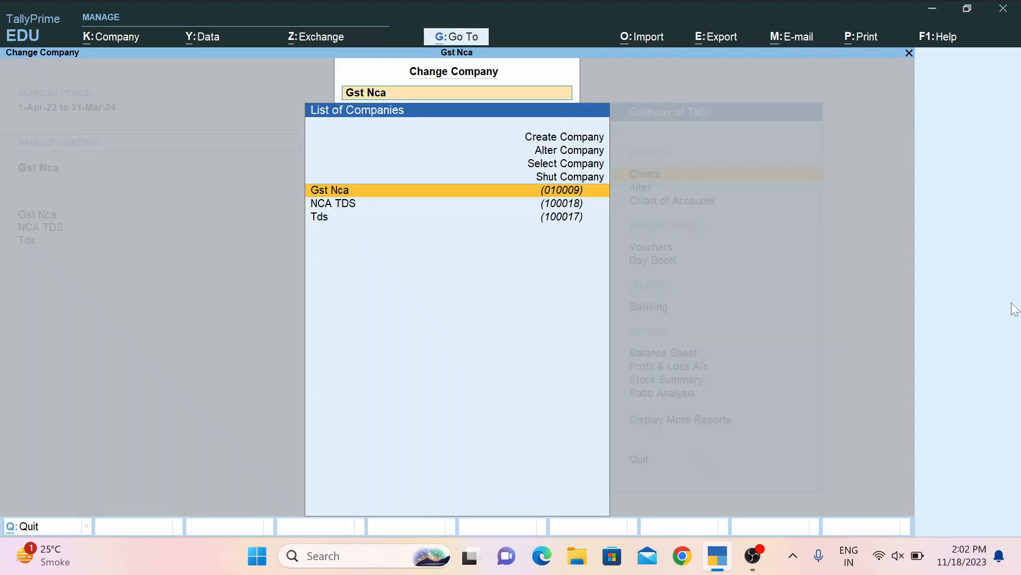
key(Up)
key(Up)
key(Up)
key(Up)
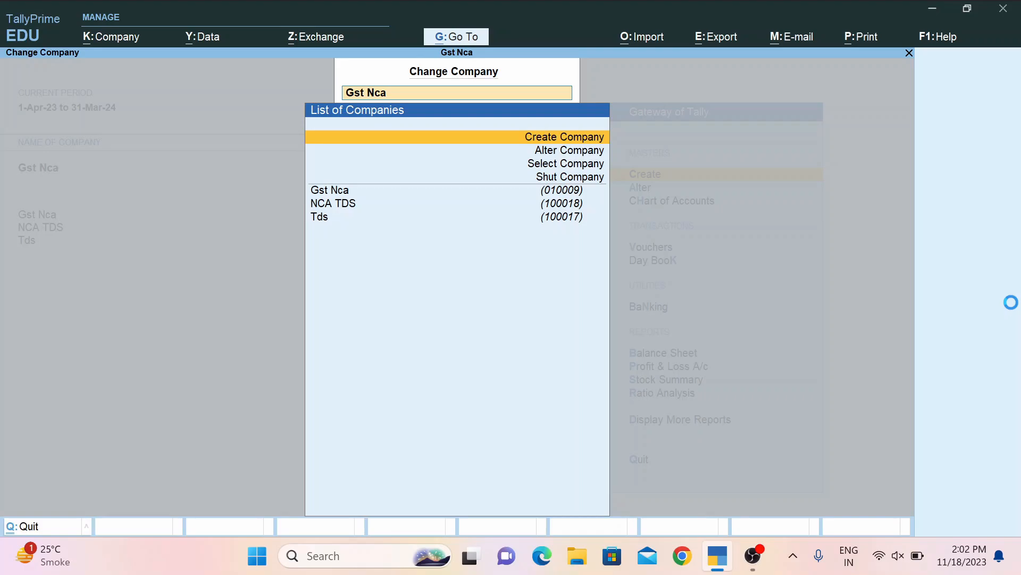
key(Return)
key(Return)
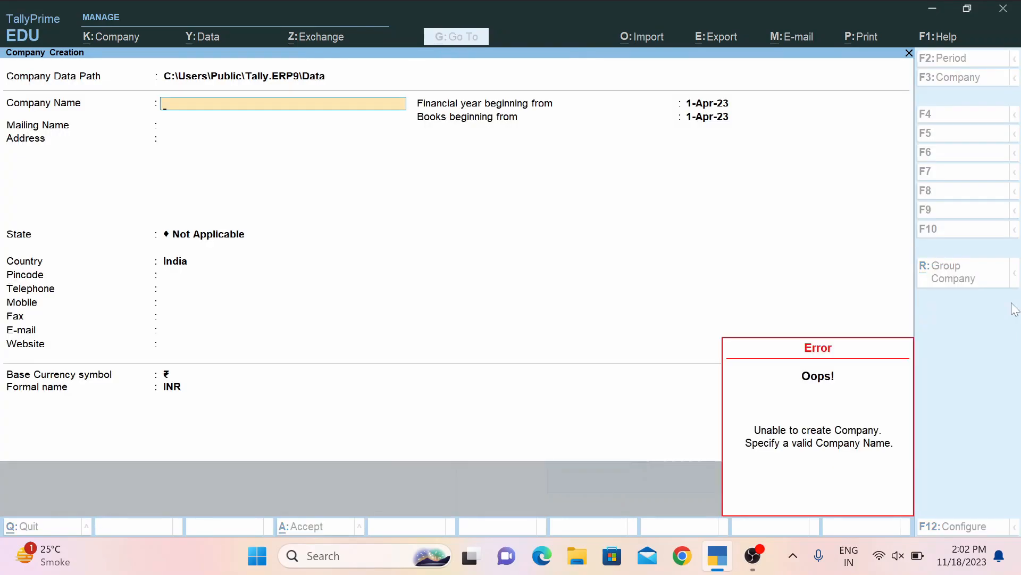
Create company 'Tds Net Computer Academy' in Rajasthan with its pincode, accepting remaining defaults.
text(Tds)
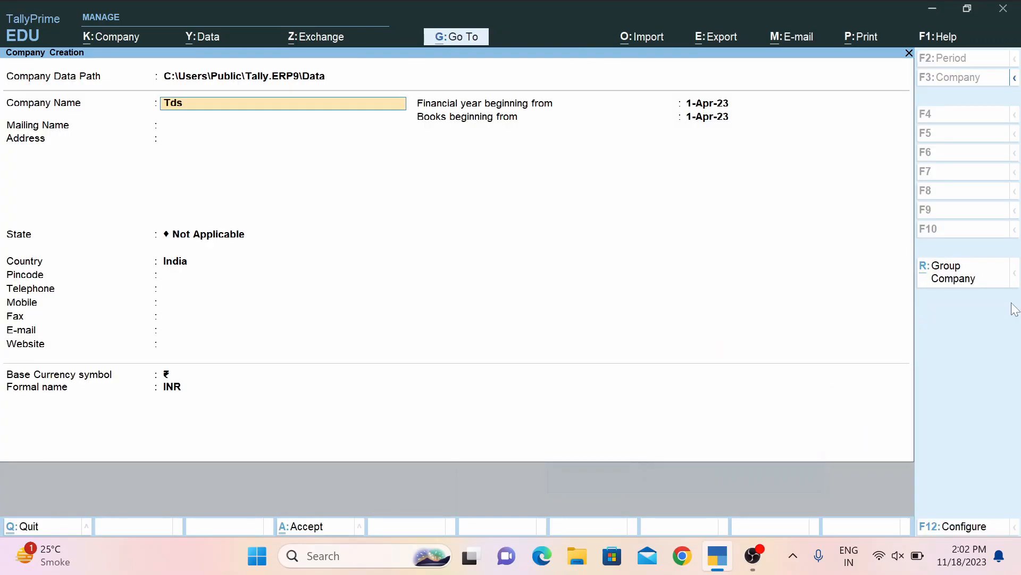
text( N)
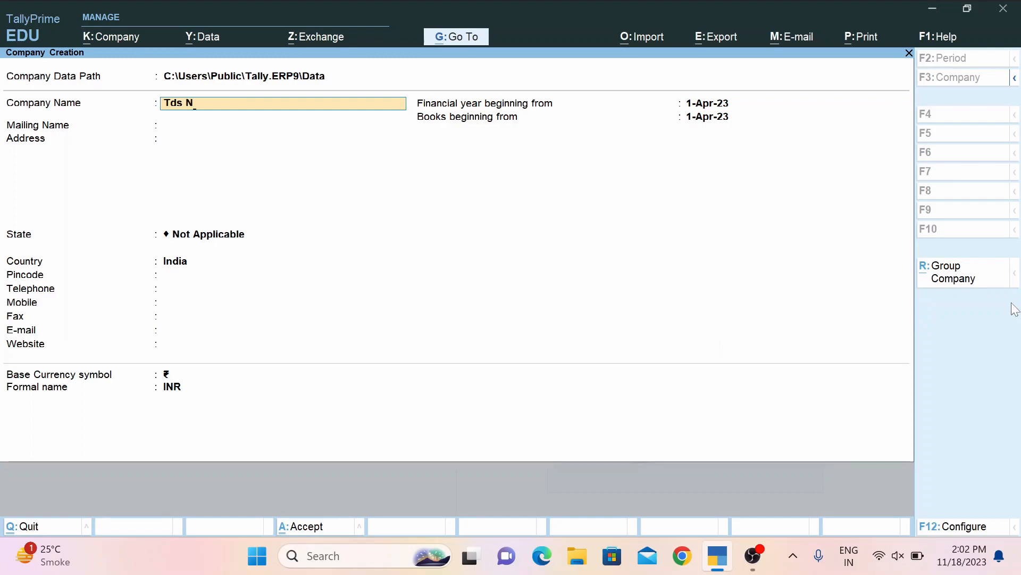
key(BackSpace)
text(Net Computer Academy)
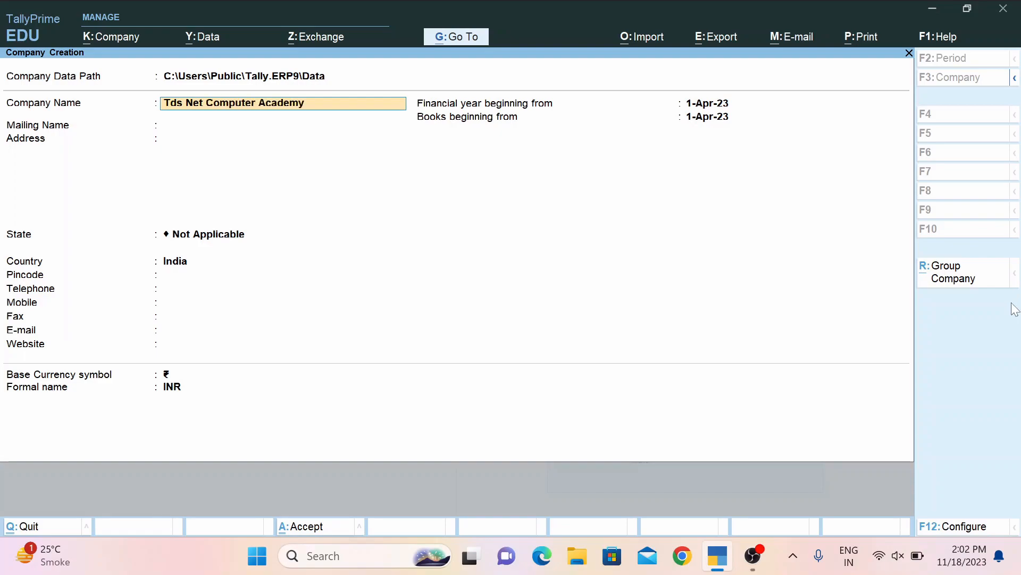
key(Return)
key(Return)
key(Return)
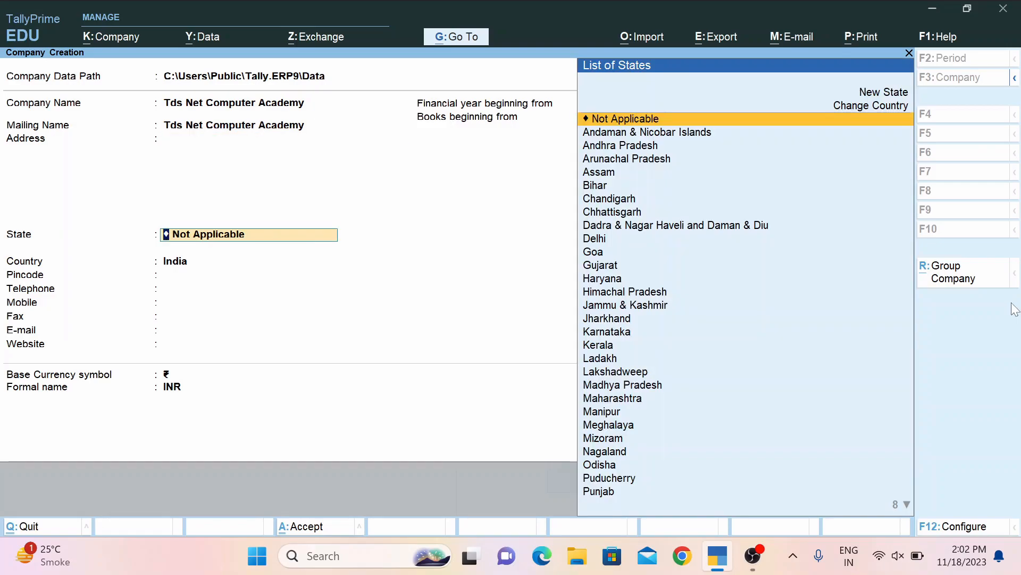
text(r)
key(Return)
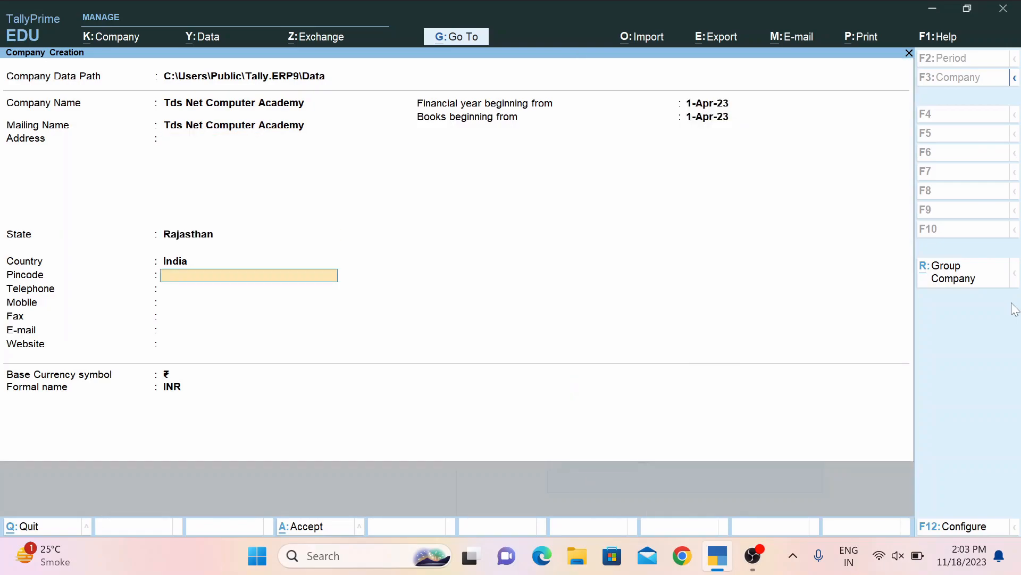
text(302021)
key(Return)
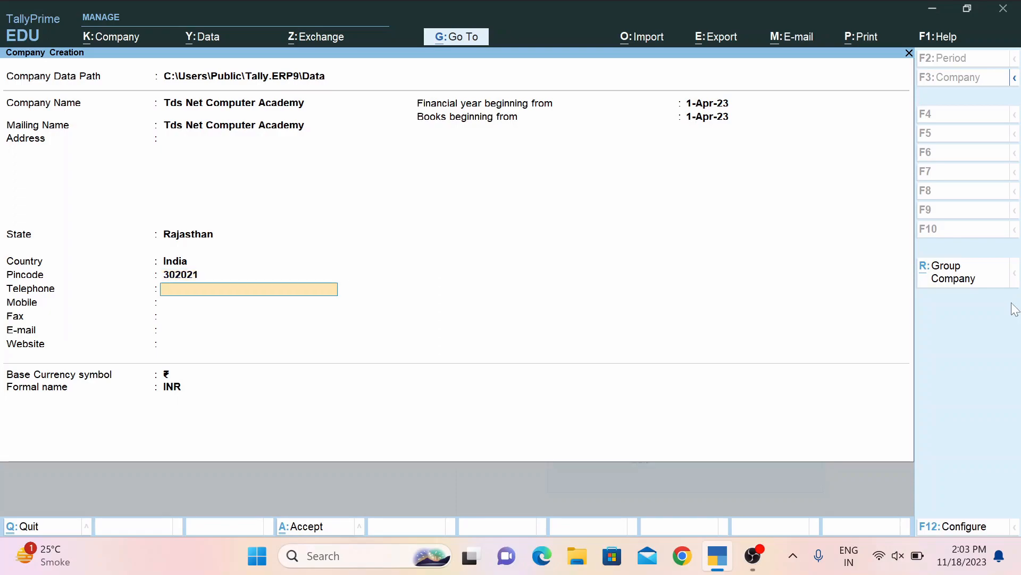
key(Return)
key(Return)
key(Return)
key(Return)
key(Return)
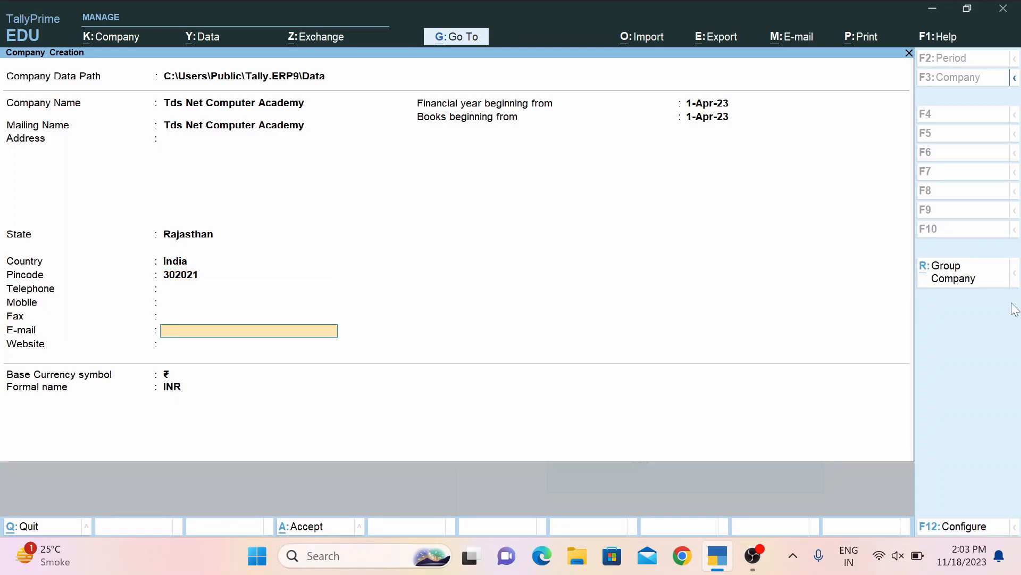
key(Return)
key(Return)
key(Return)
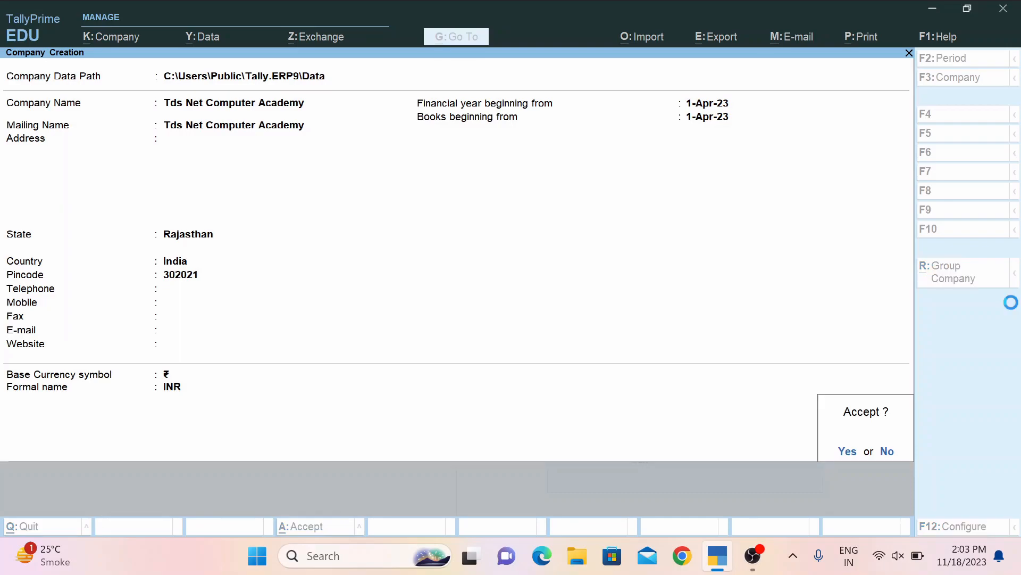
key(Return)
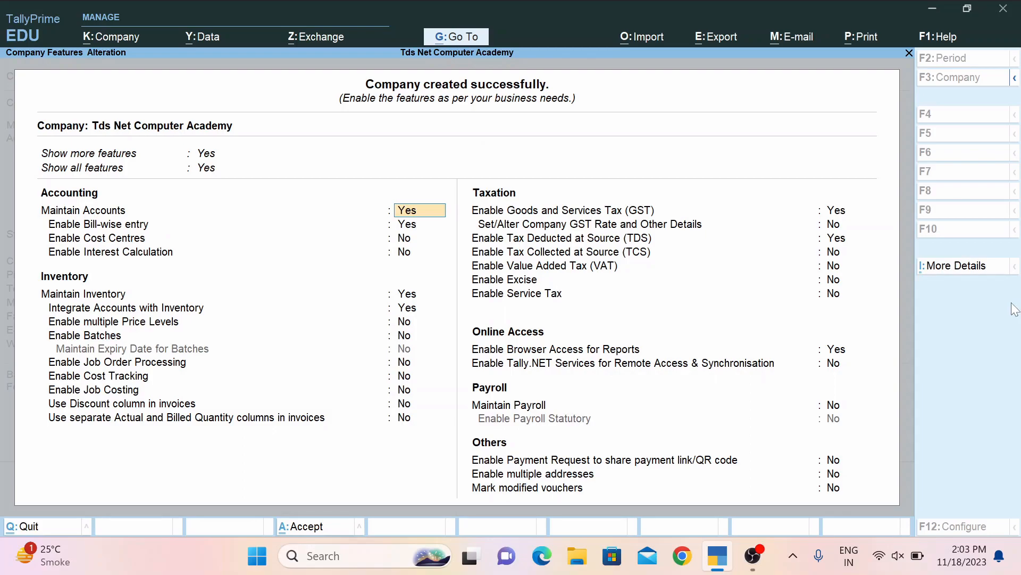
In Company Features, keep accounting and inventory options and set Enable GST to No.
key(BackSpace)
key(BackSpace)
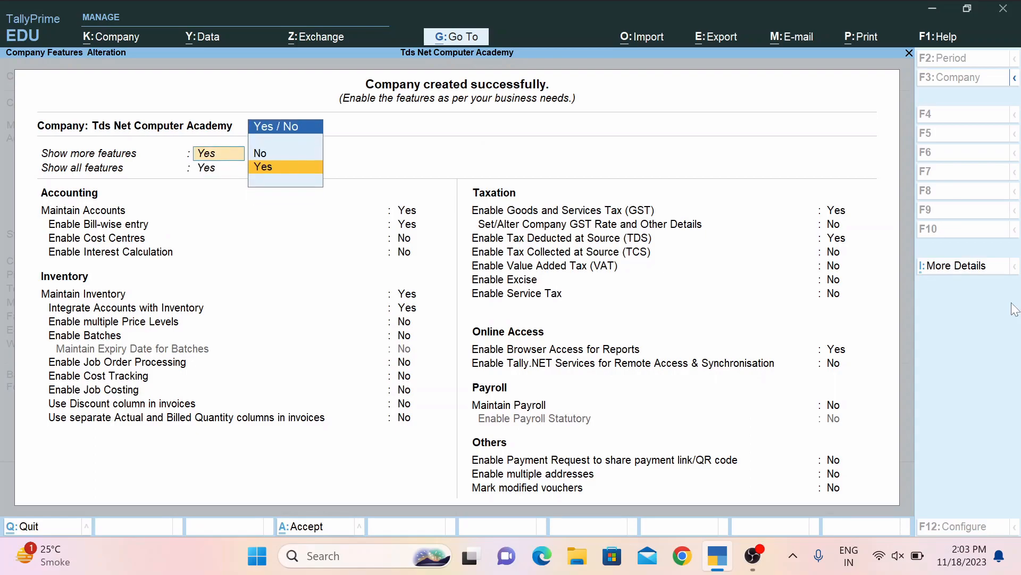
key(Return)
key(Return)
key(Return)
key(Return)
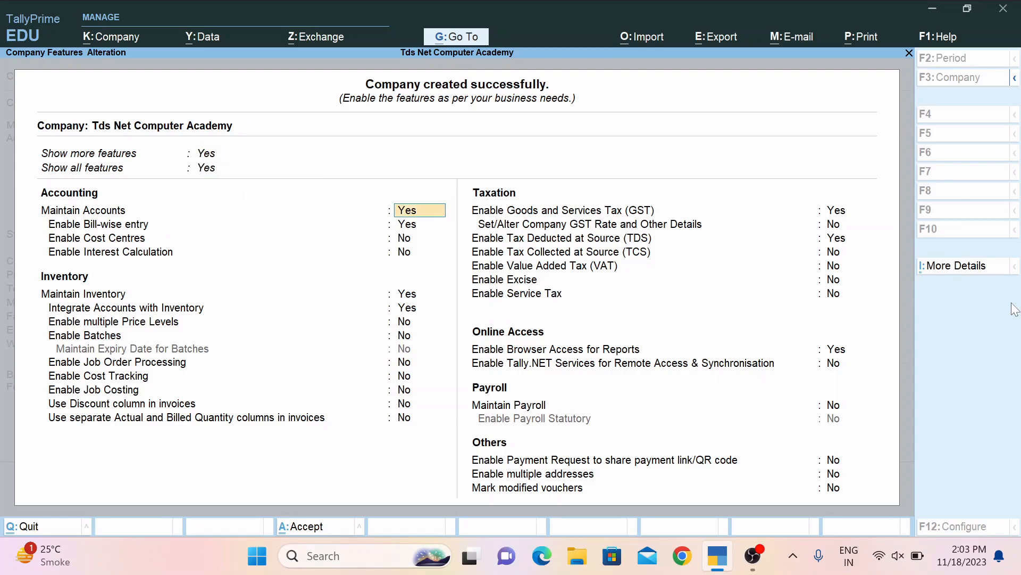
key(Return)
key(Return)
key(Return)
key(Return)
key(Return)
key(Return)
key(Return)
key(Return)
key(Return)
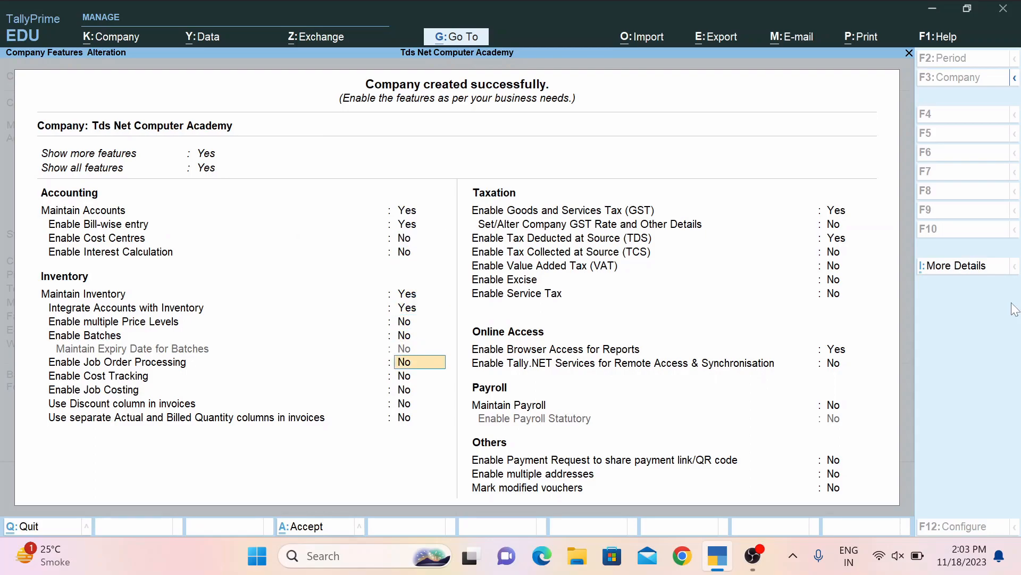
key(Return)
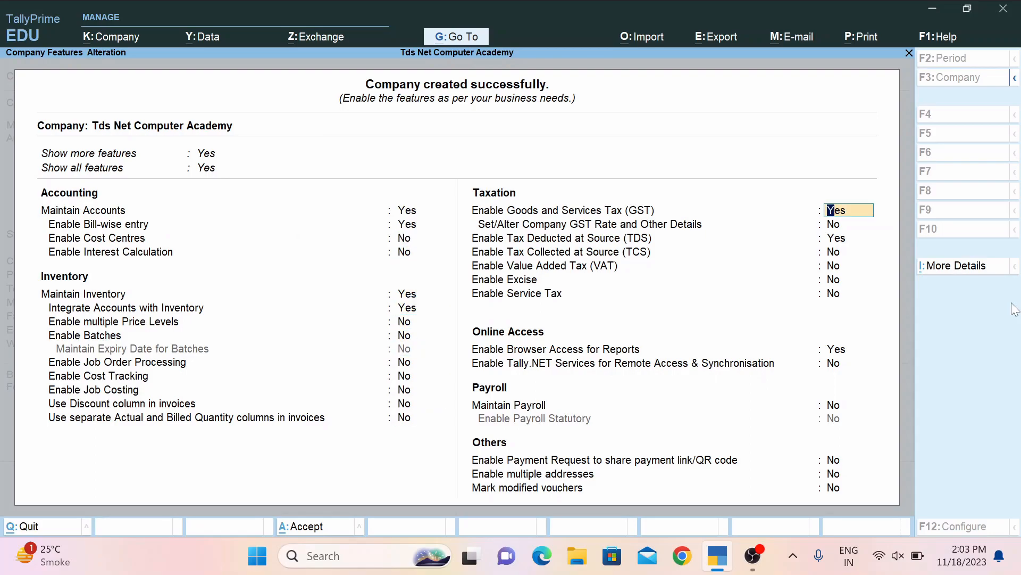
key(n)
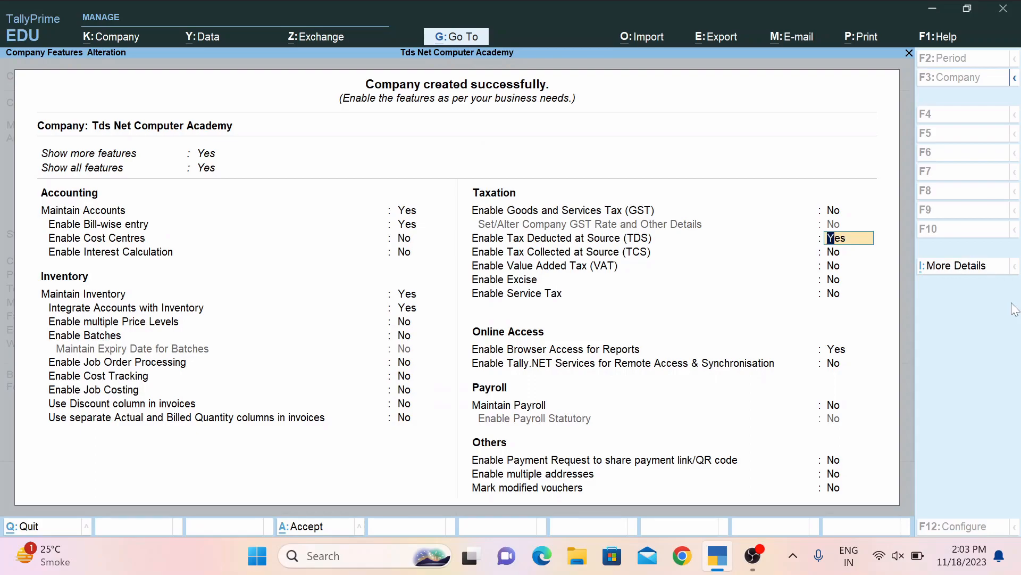
Set Enable TDS to Yes, leave deductor details blank, and finish the features form.
key(n)
key(Up)
key(y)
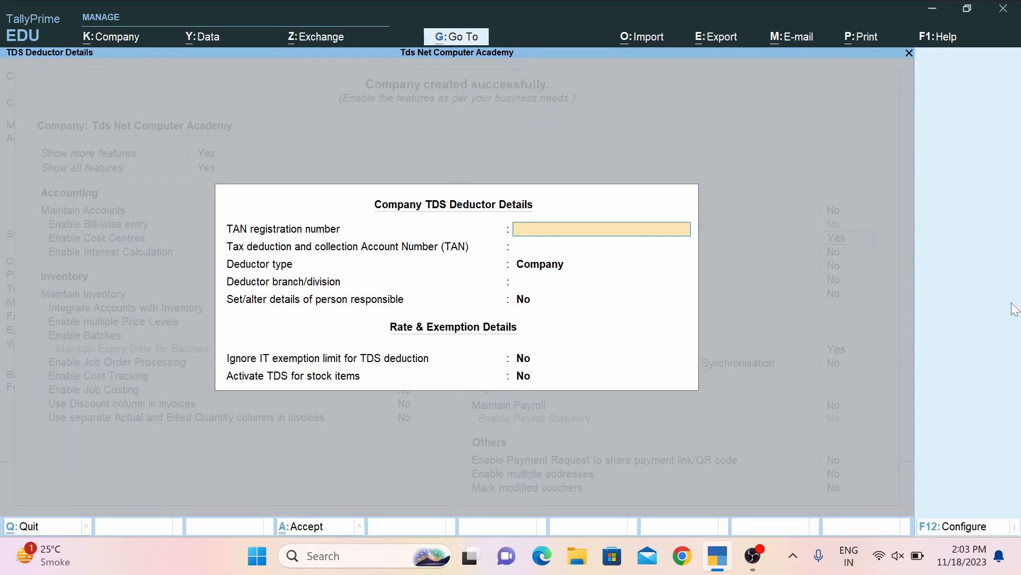
key(Return)
key(Up)
key(Return)
key(Return)
key(Return)
key(Return)
key(Return)
key(Return)
key(Return)
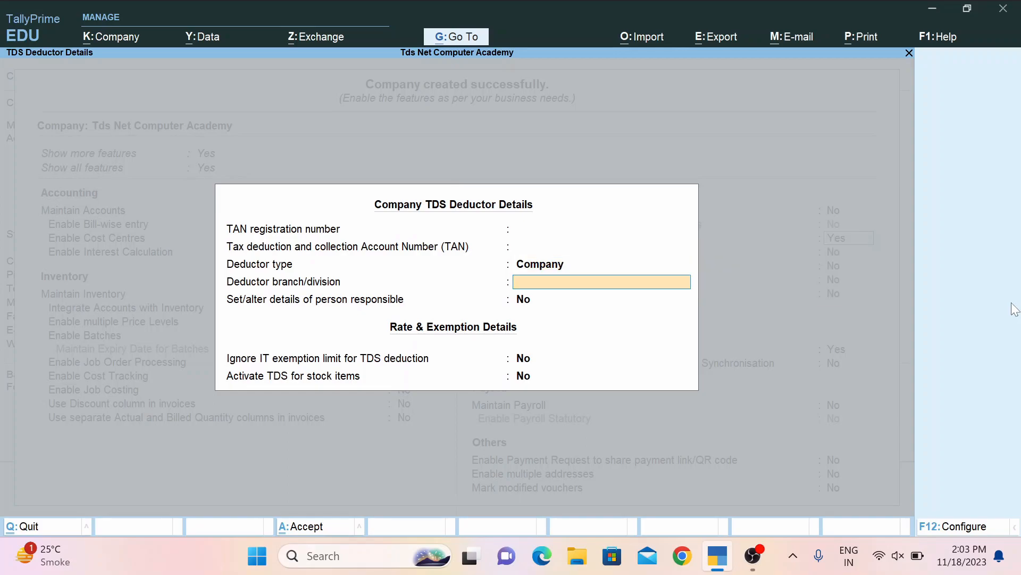
key(Return)
key(Return)
key(Return)
key(Return)
key(Return)
key(Return)
key(Return)
key(Return)
key(Return)
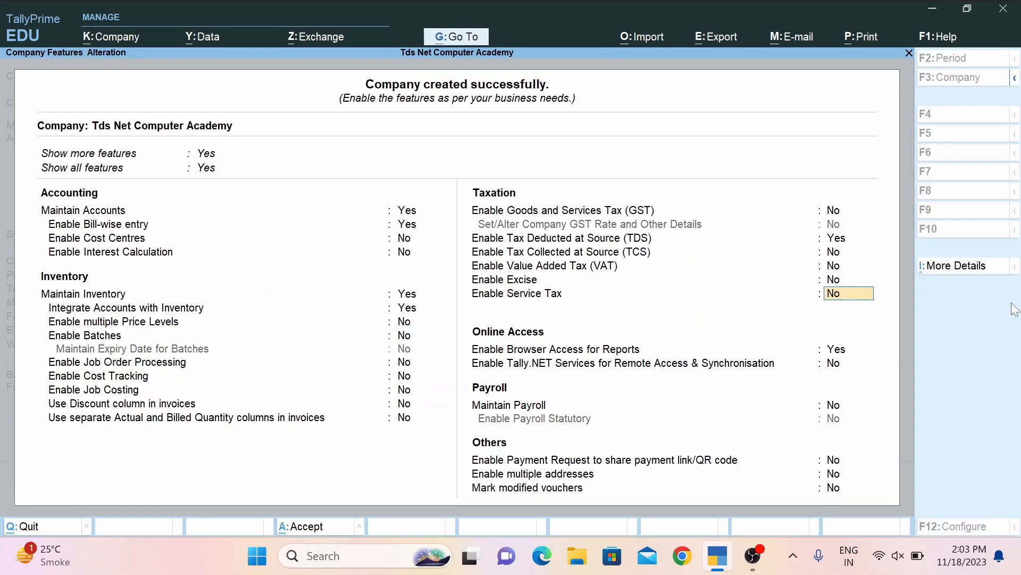
key(Return)
Save the company features and start a new ledger named Salary.
key(Return)
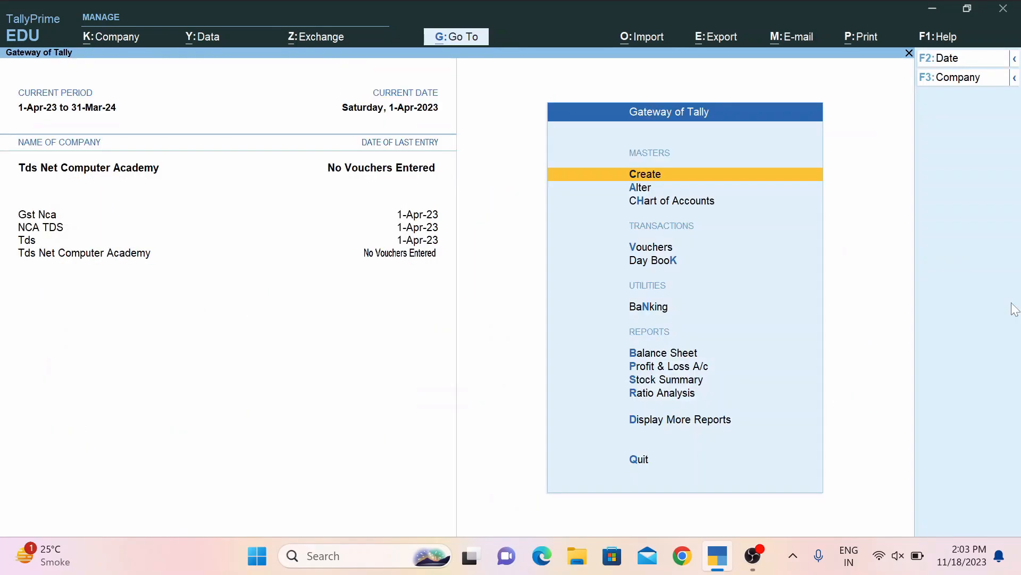
key(Return)
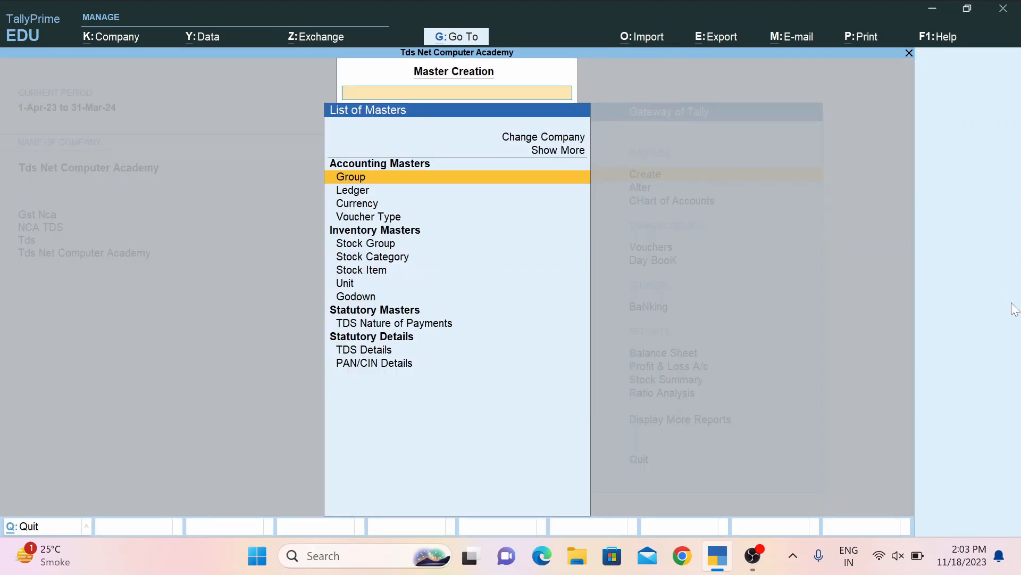
key(Down)
key(Return)
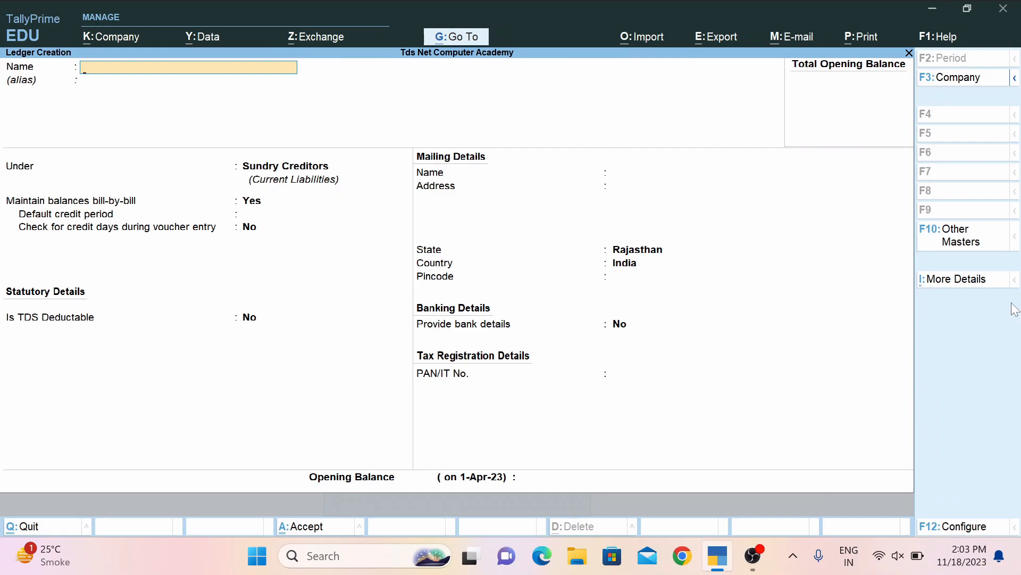
text(Salary)
key(Return)
Place Salary under Indirect Expenses with TDS applicable, choosing to create a new nature of payment.
key(Return)
text(i)
key(Down)
key(Down)
key(Return)
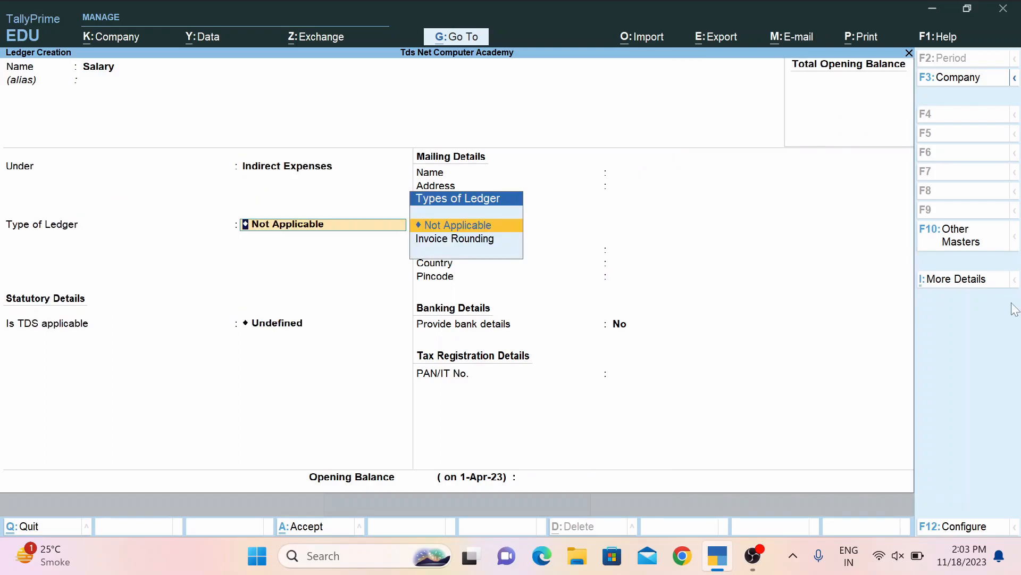
key(Return)
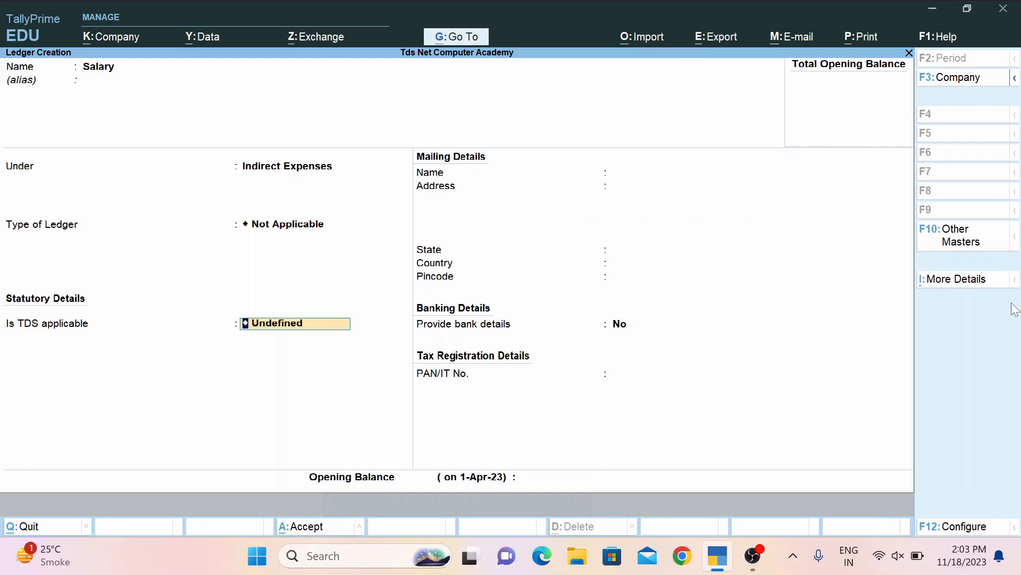
key(Up)
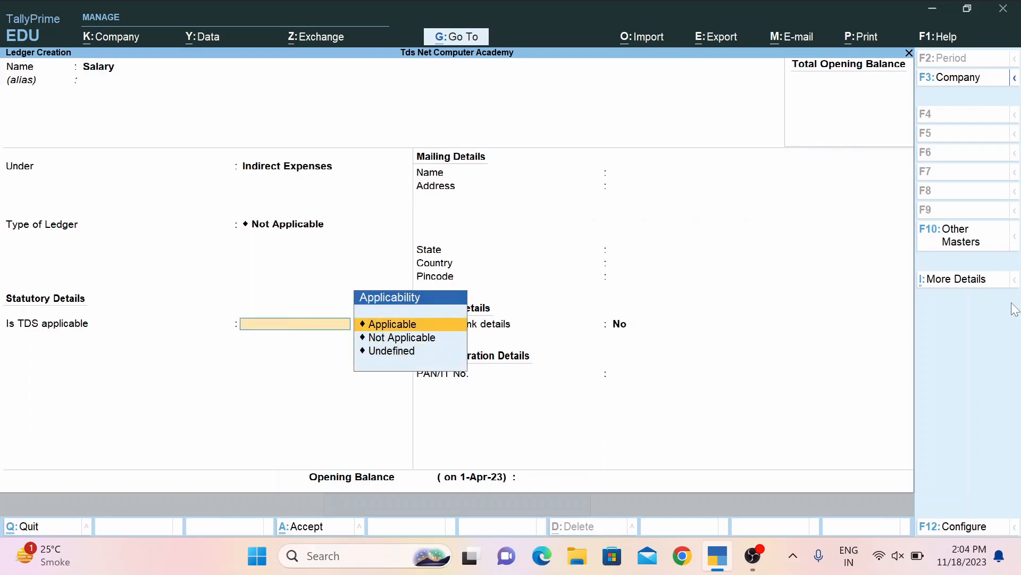
key(Return)
key(Up)
key(Up)
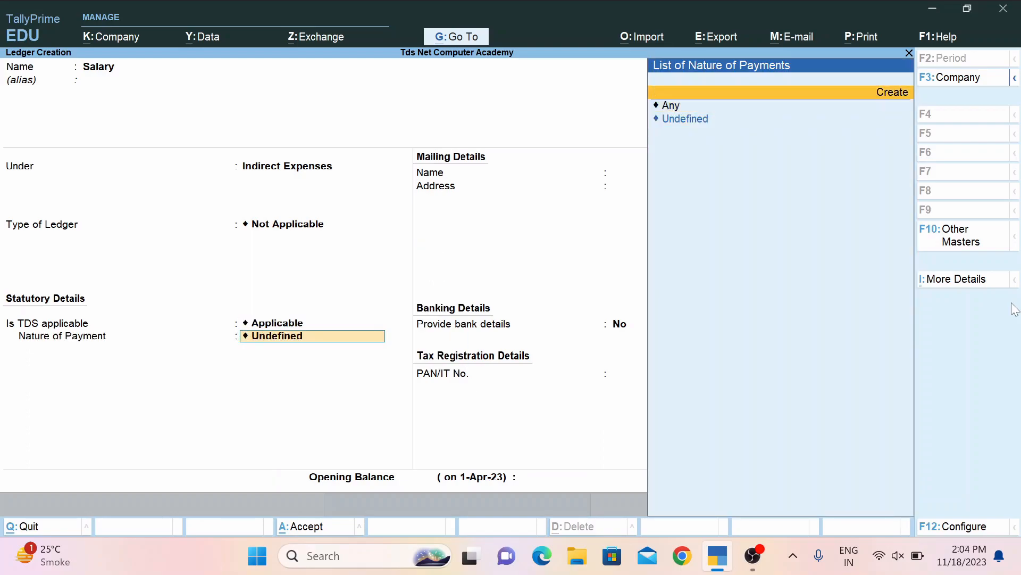
Define nature of payment 'Payment to Subcontractor' at 2% with PAN and assign it to Salary.
key(Return)
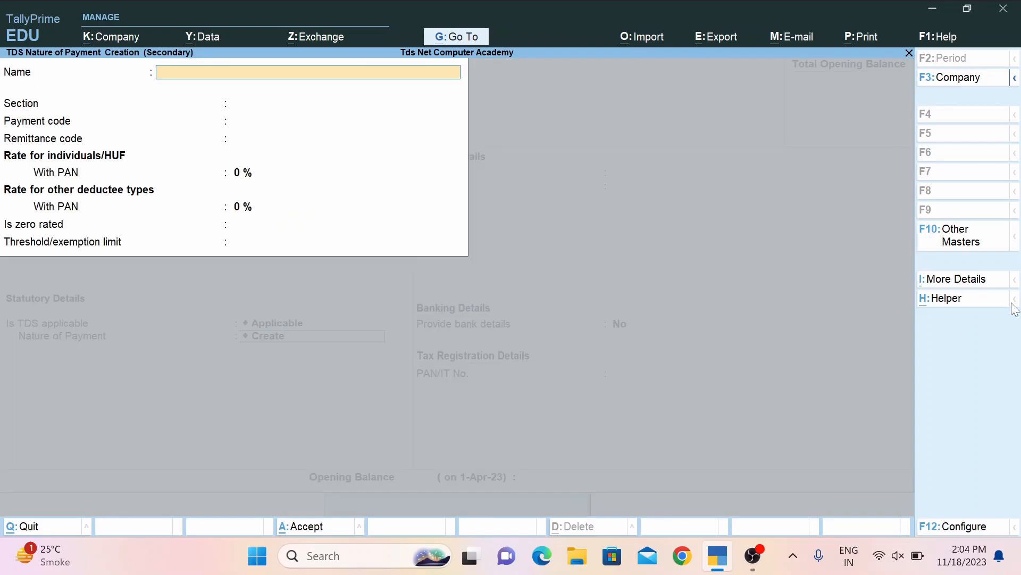
text(Payment to Subco)
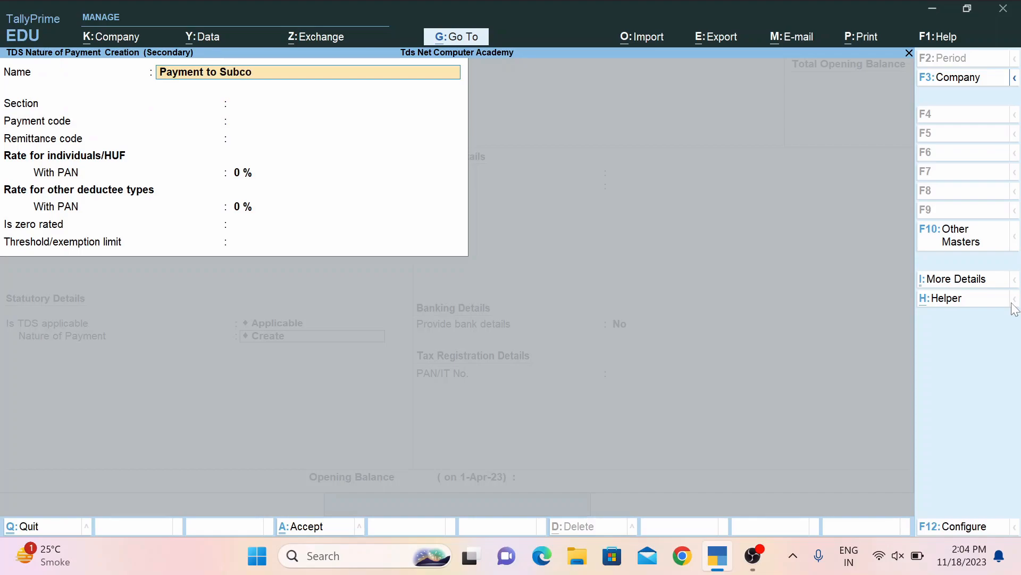
text(ntractor)
key(Return)
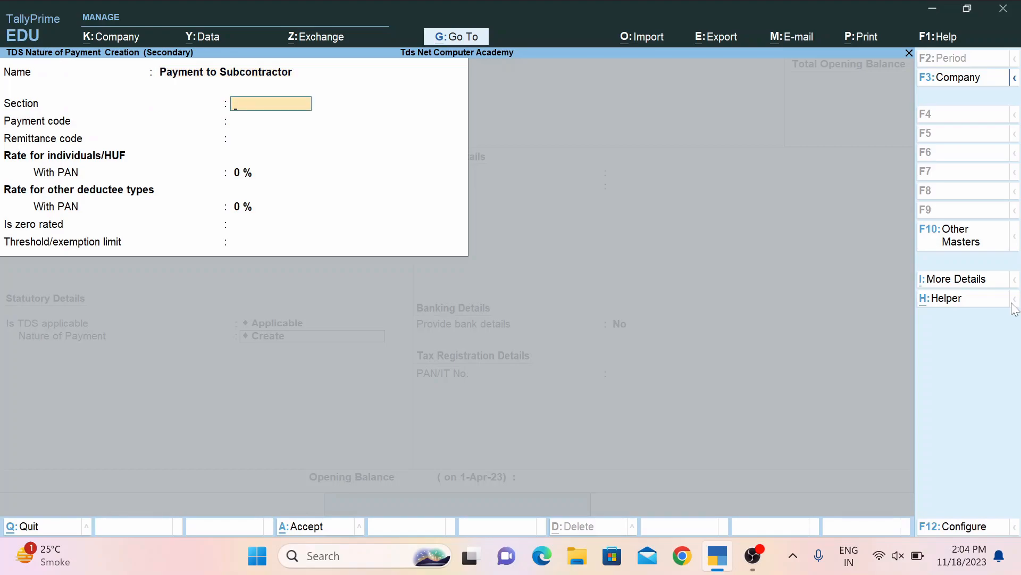
key(Return)
key(Return)
key(Return)
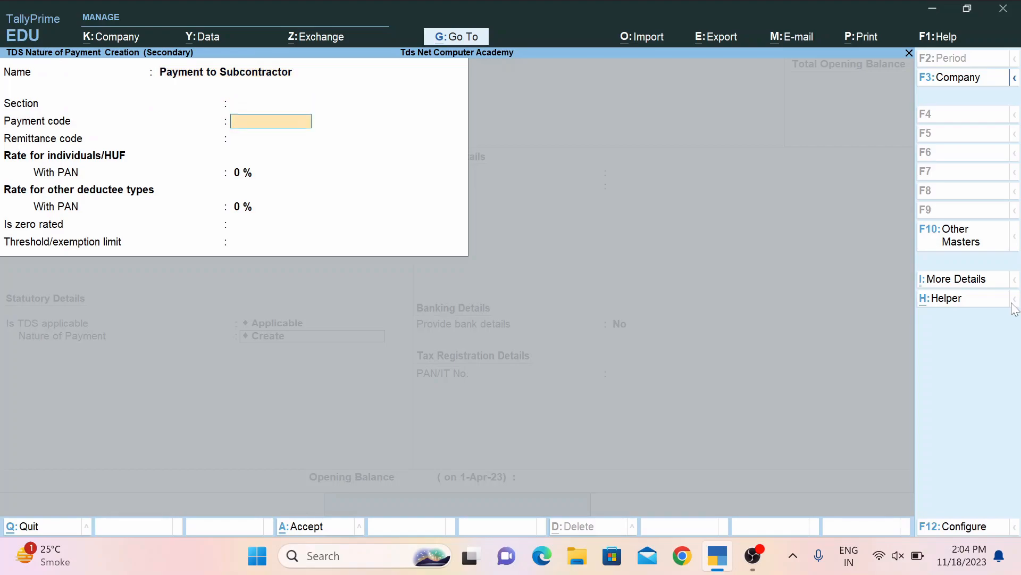
text(2)
key(Return)
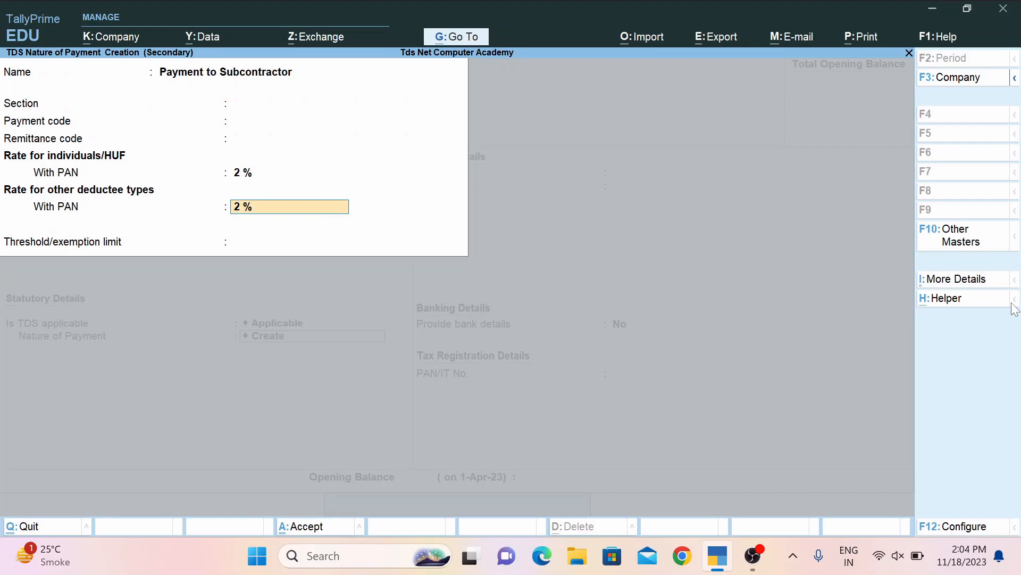
key(Up)
key(Up)
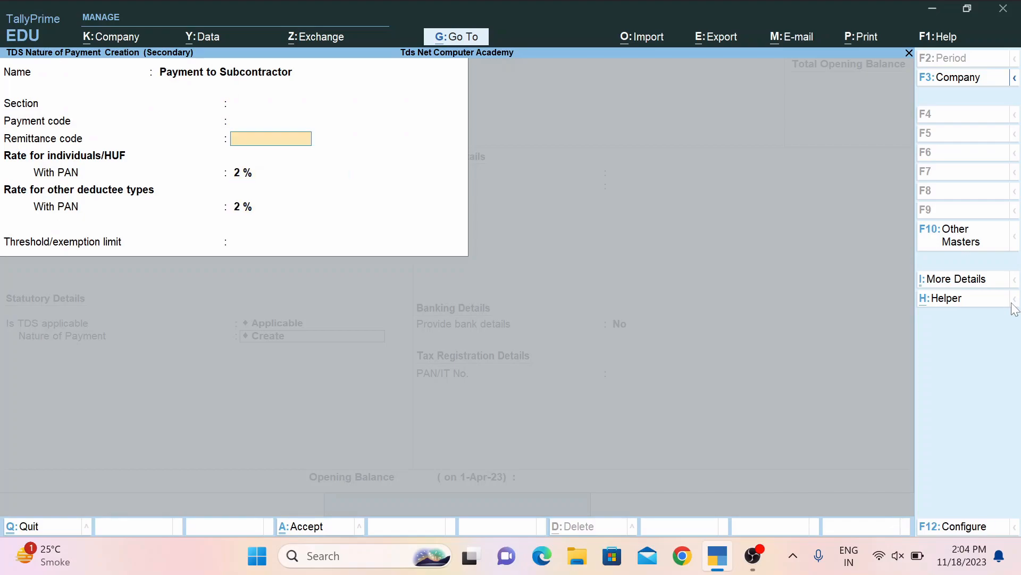
key(Down)
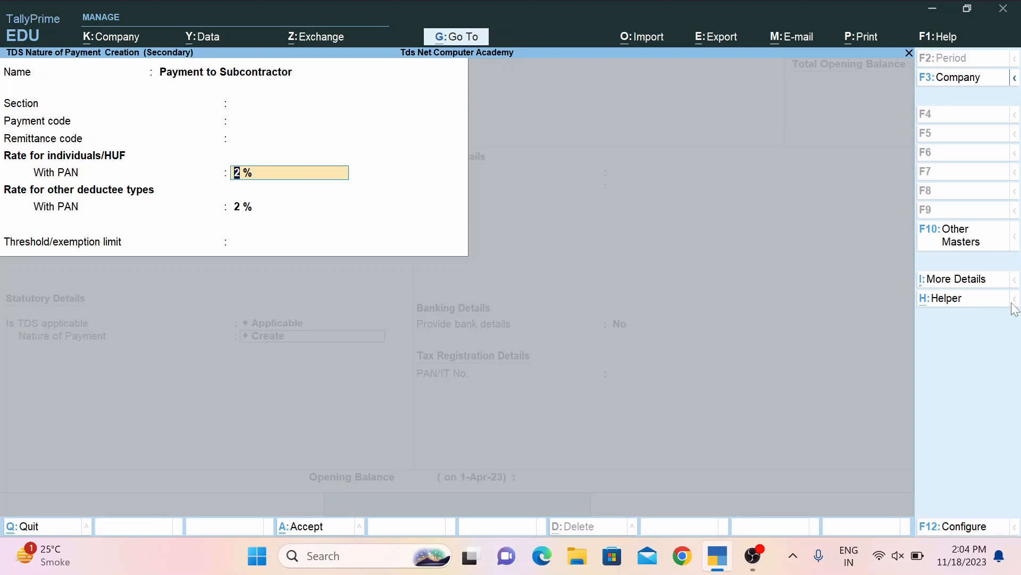
key(Return)
key(Return)
key(Return)
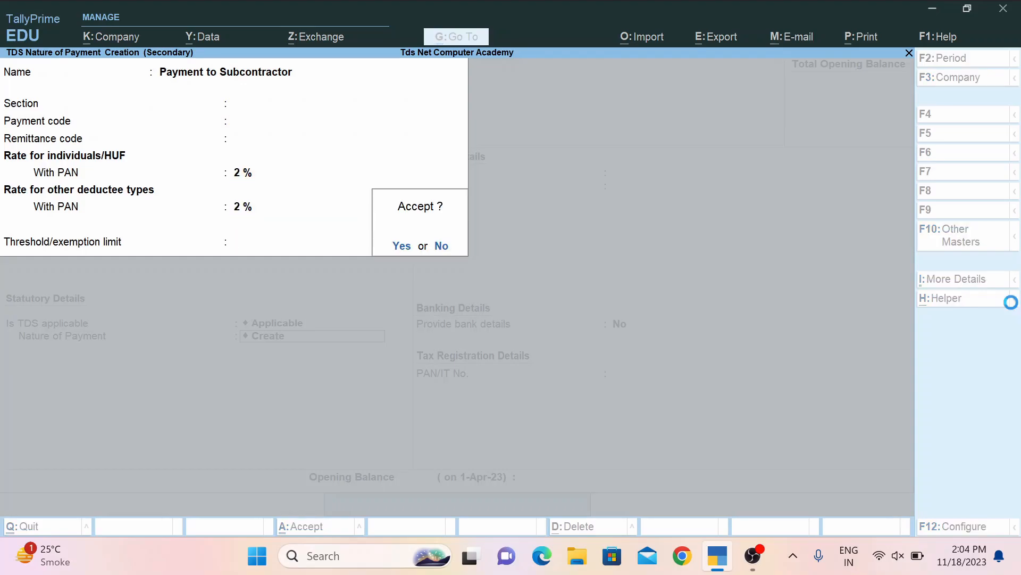
key(Return)
key(Return)
key(Return)
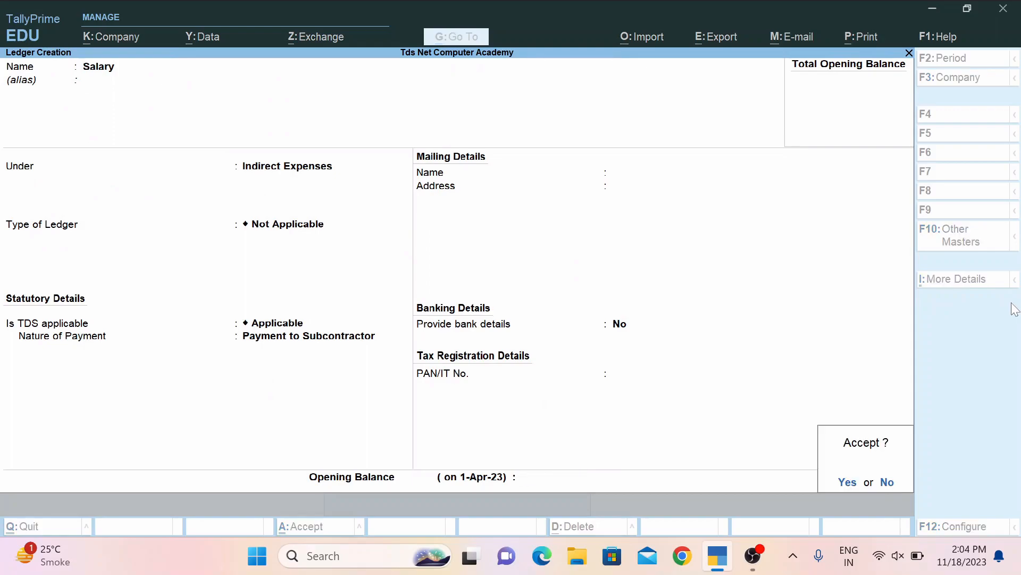
key(Return)
Name a new ledger 'Tds on Salary' and place it under Duties & Taxes.
text(Tds on Sale)
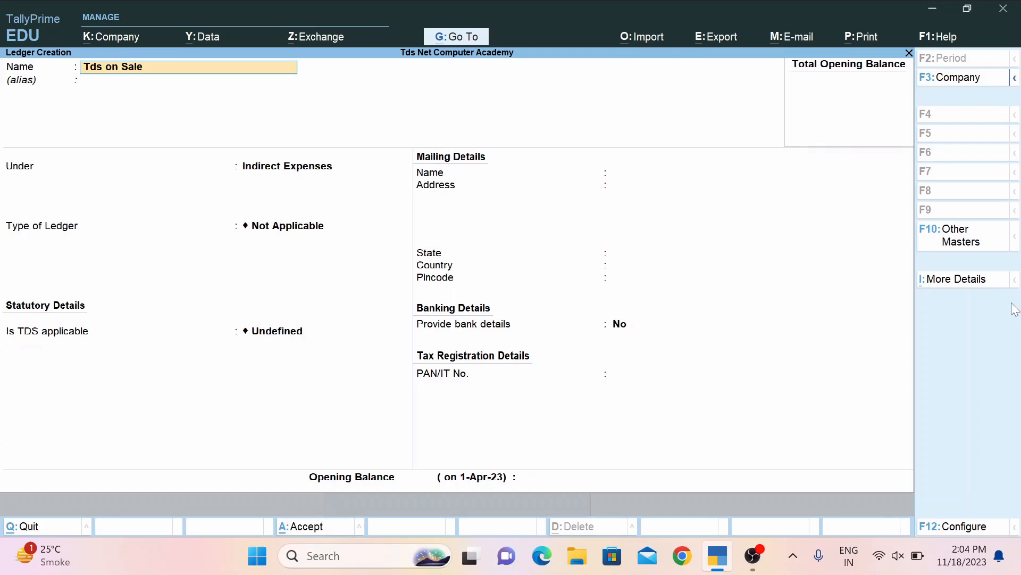
key(BackSpace)
text(ary)
key(Return)
text(D)
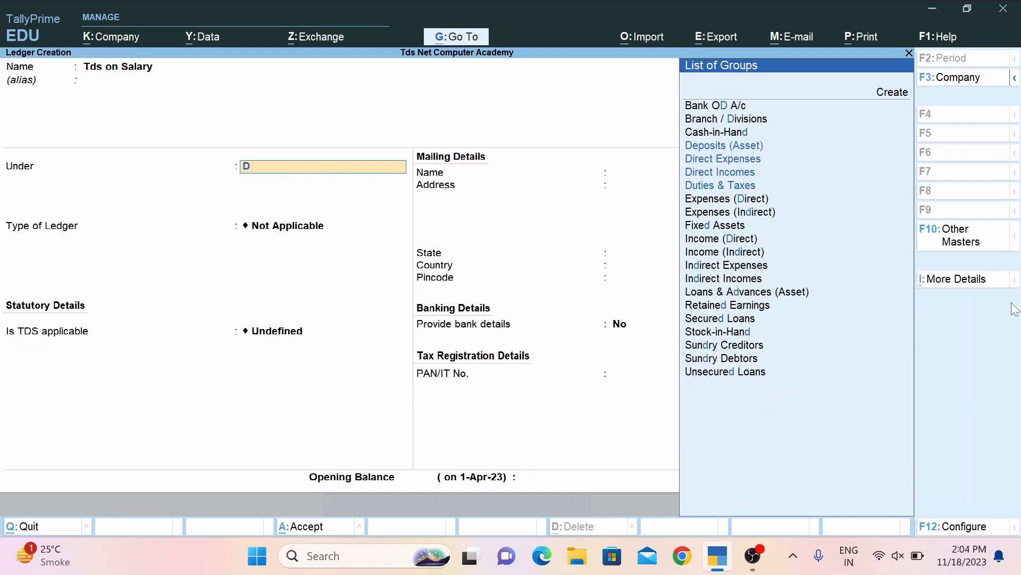
key(Return)
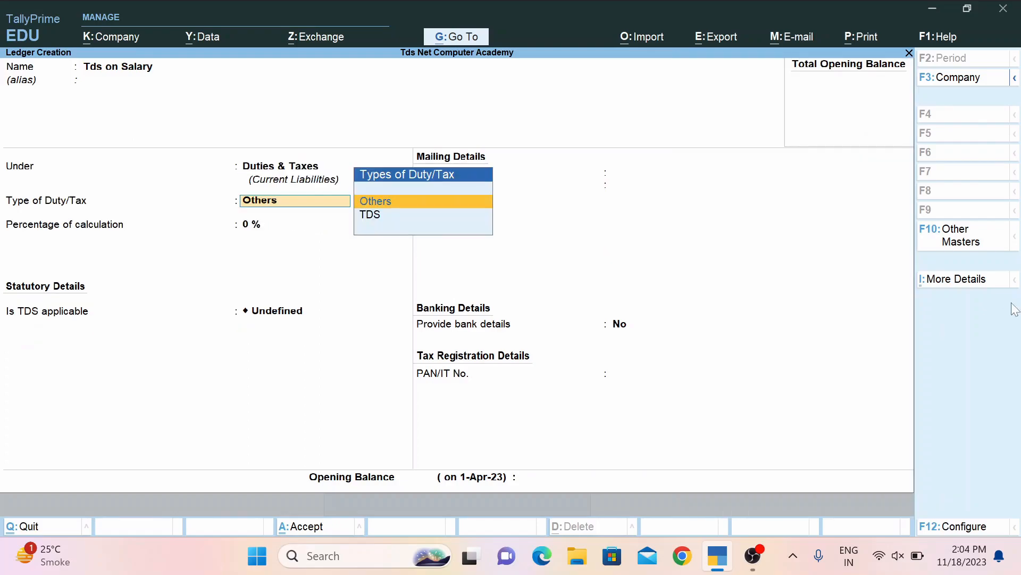
Set its duty type to TDS with nature Payment to Subcontractor, then save it.
key(Down)
key(Return)
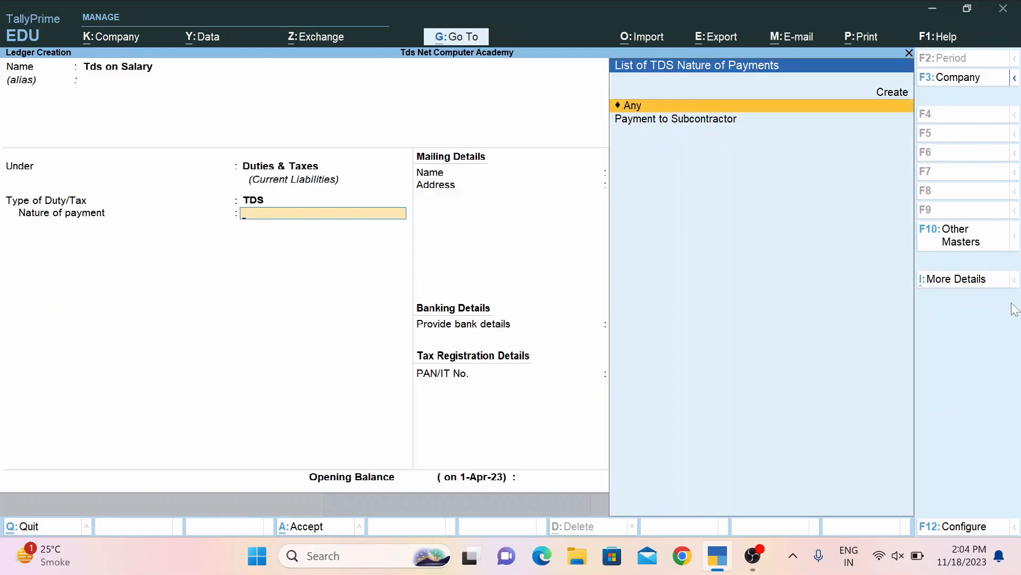
key(Down)
key(Return)
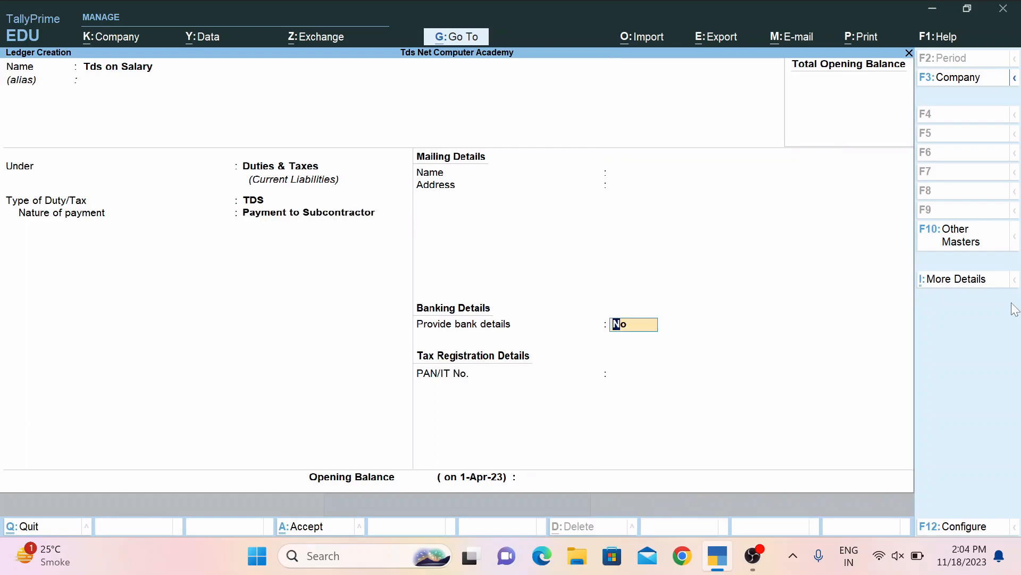
key(Return)
key(Return)
key(Return)
text(Ram)
Name the employee's ledger and place it under Sundry Creditors.
key(Return)
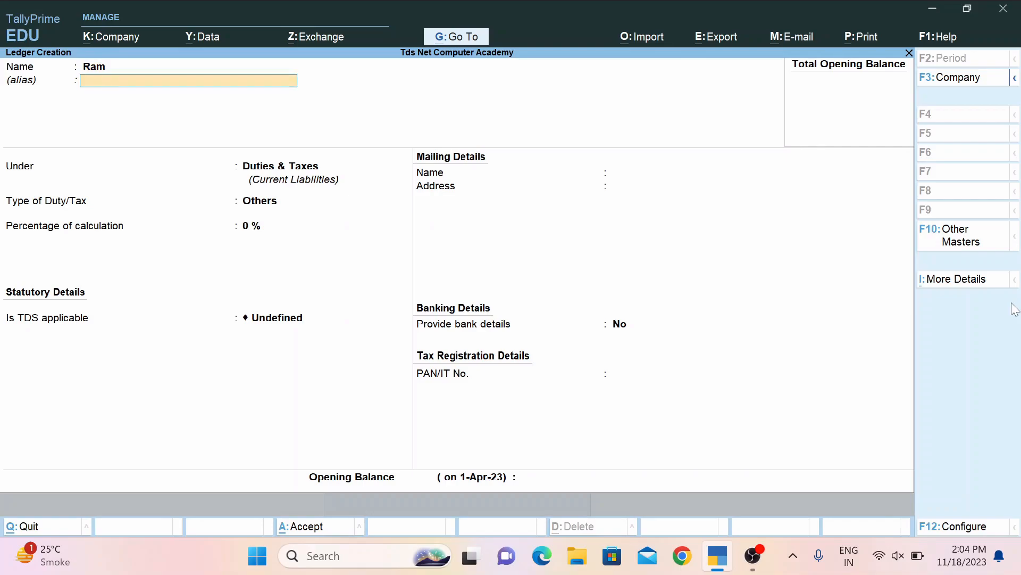
key(Return)
text(S)
key(Down)
key(Down)
key(Down)
key(Return)
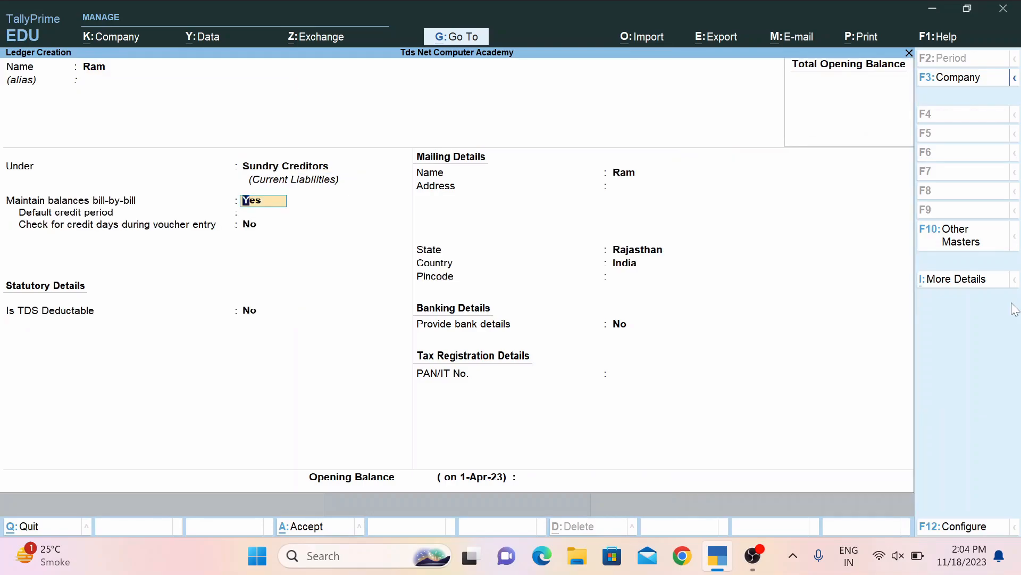
key(Return)
key(Return)
key(Return)
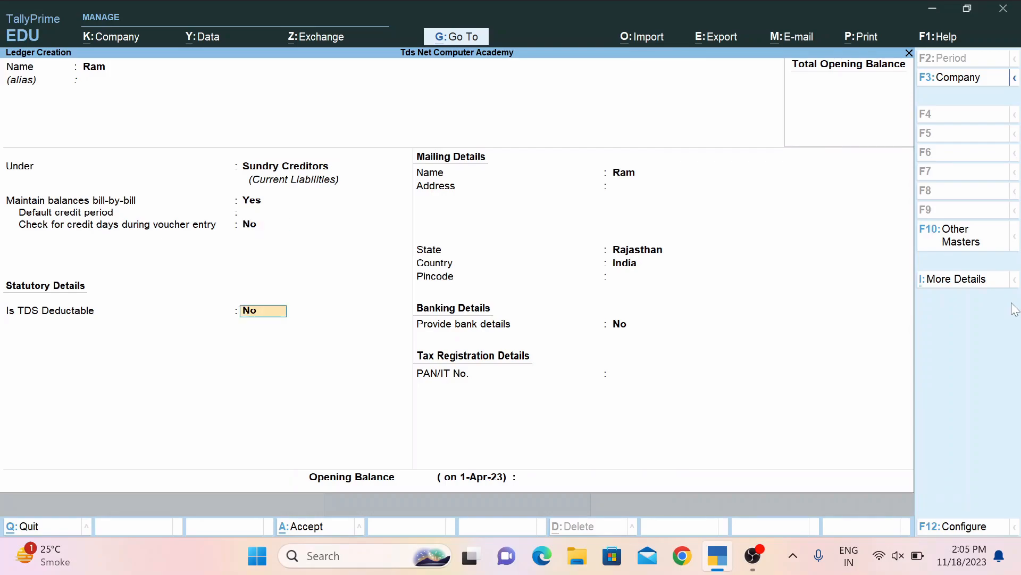
Make it TDS deductible as Body of Individuals and enter the employee's PAN.
key(BackSpace)
key(BackSpace)
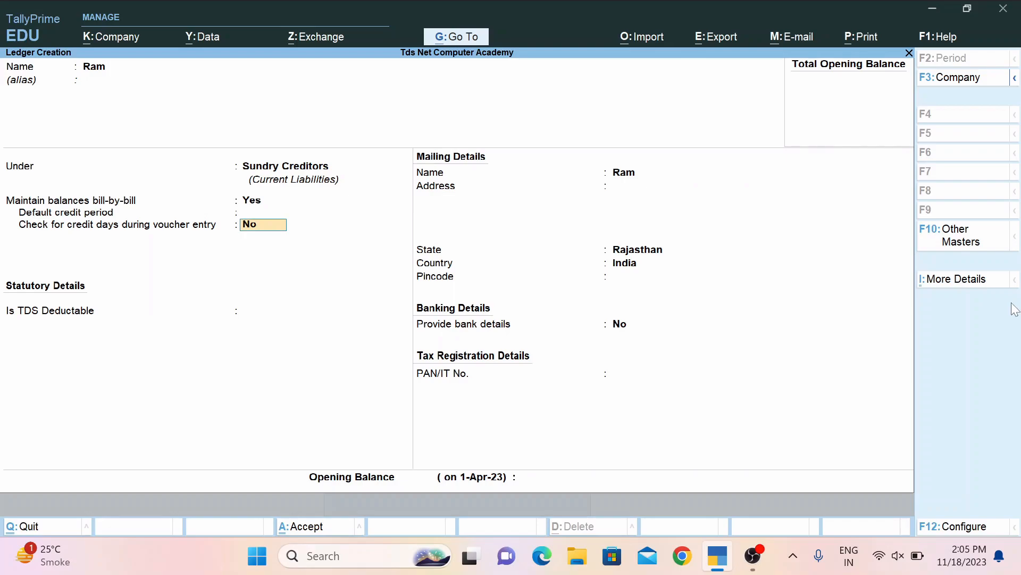
key(Return)
text(y)
key(Return)
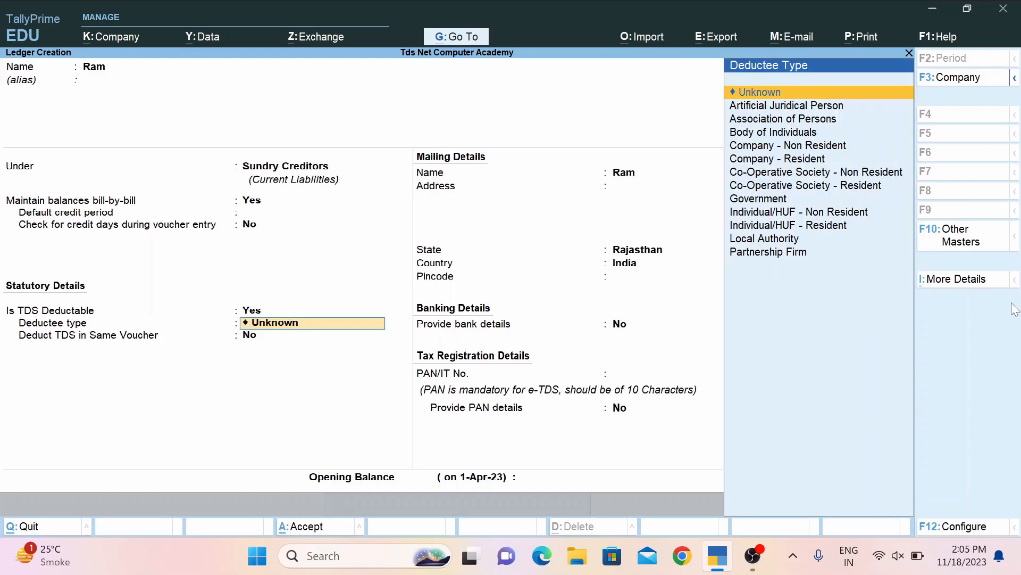
key(Down)
key(Down)
key(Down)
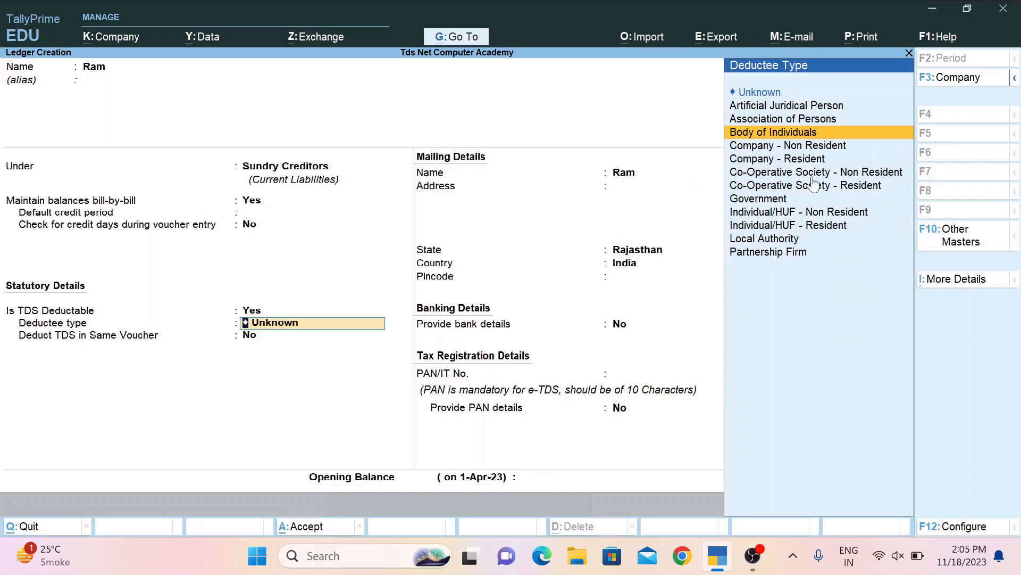
key(Return)
key(Return)
key(Return)
key(Return)
key(Return)
key(Return)
key(Return)
key(Return)
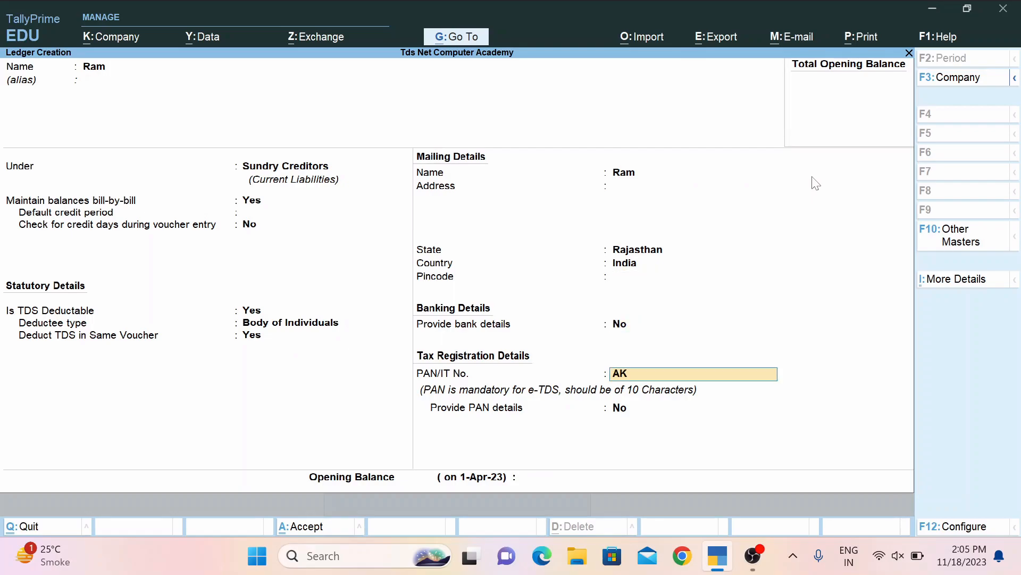
key(Return)
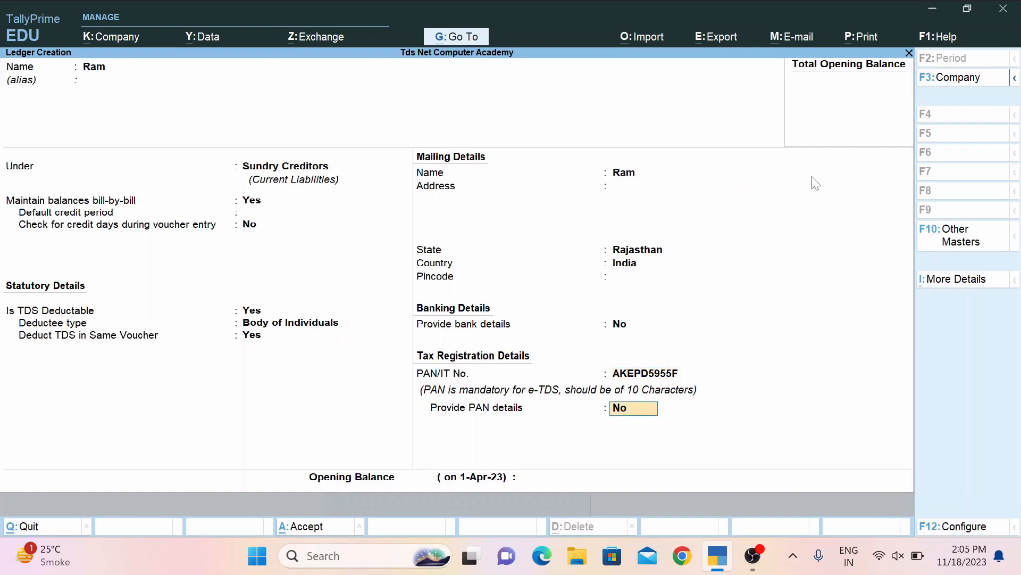
key(Return)
key(Return)
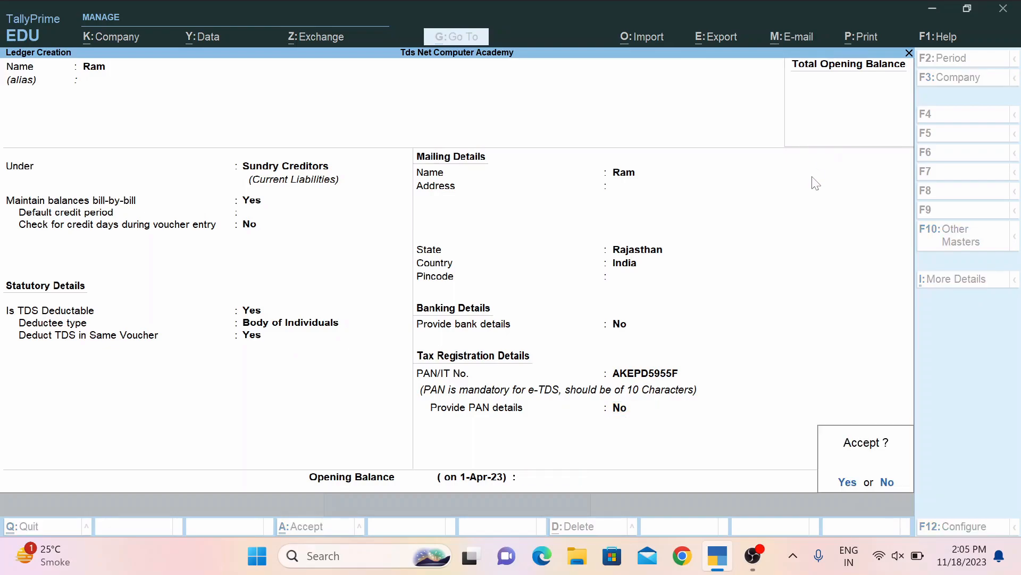
key(Return)
Save the employee ledger and start a Journal voucher.
key(Escape)
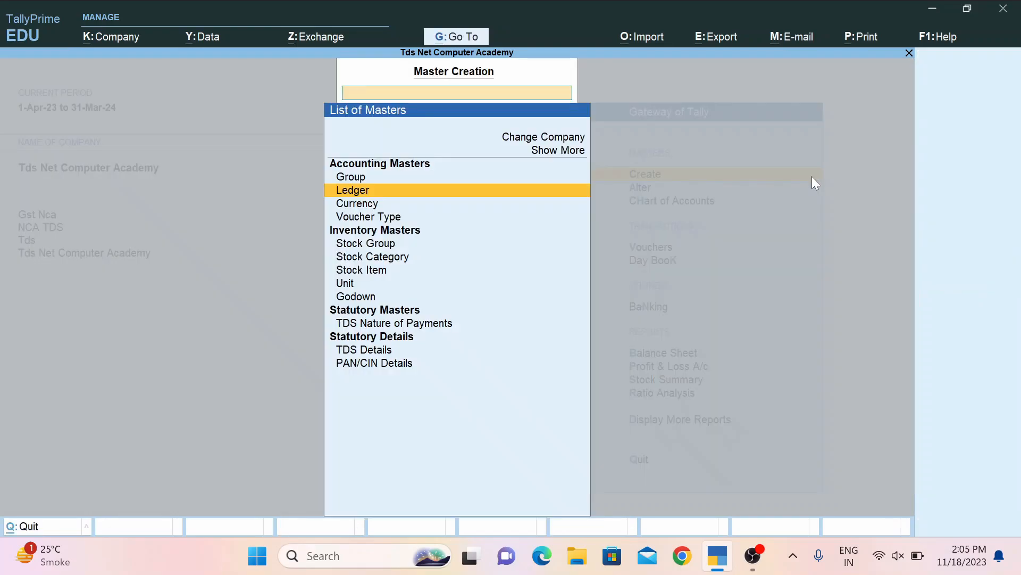
key(Escape)
key(Down)
key(Down)
key(Down)
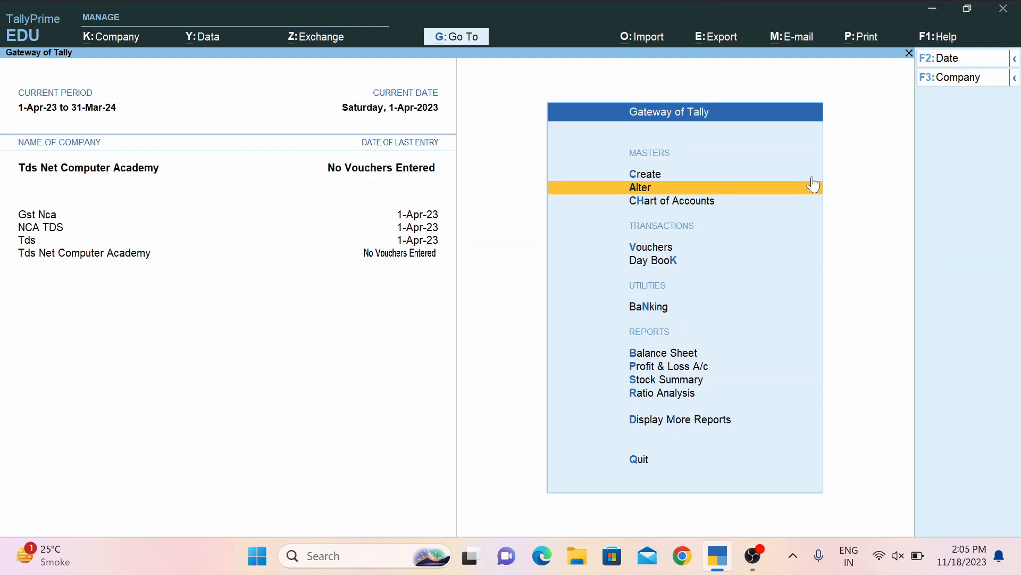
key(Return)
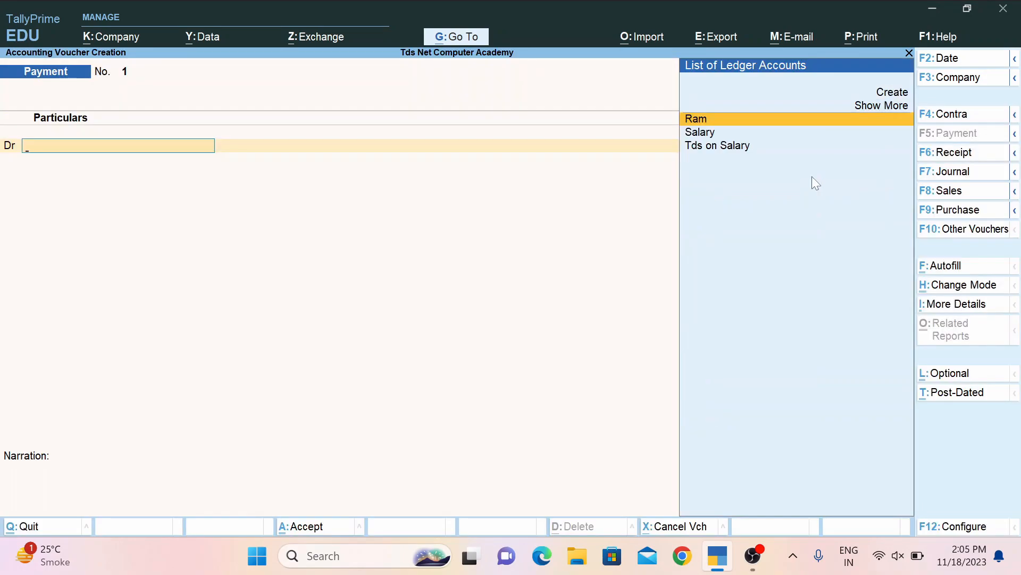
key(F7)
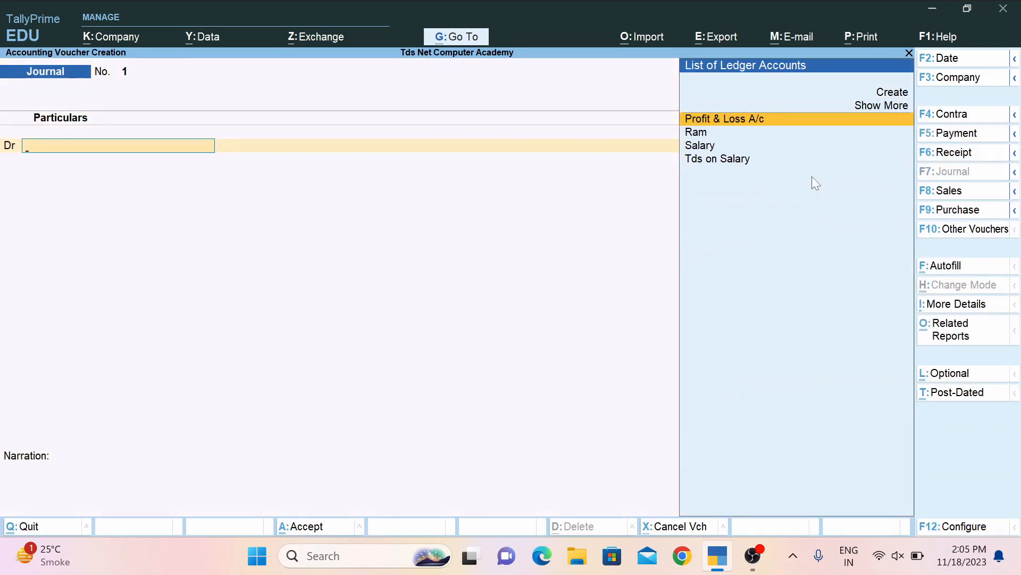
Debit Salary 5,00,000 and credit the employee 4,90,000 as a new bill reference.
key(Down)
key(Down)
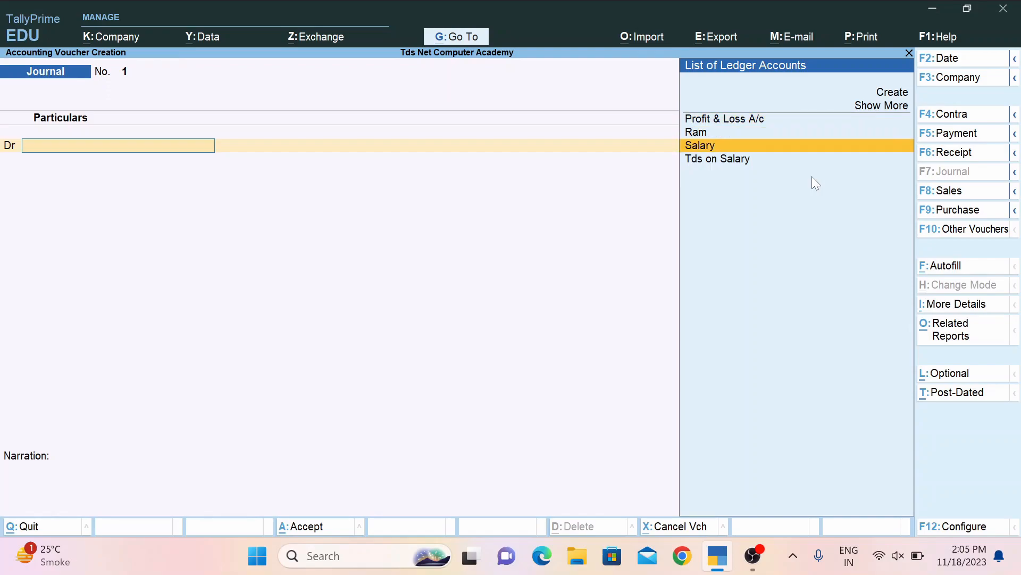
key(Return)
text(5)
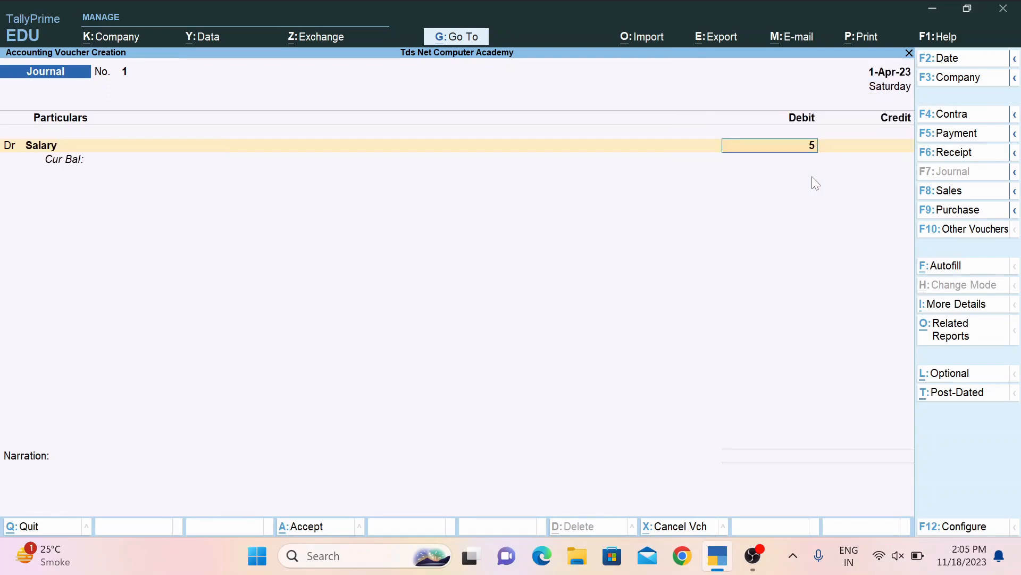
text(,00,000)
key(Return)
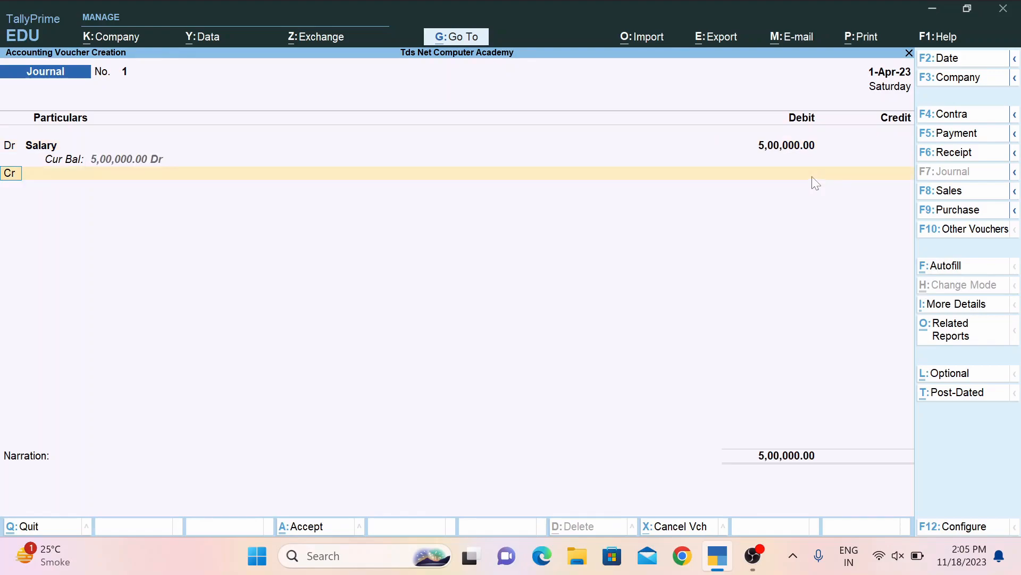
key(Return)
key(Down)
key(Down)
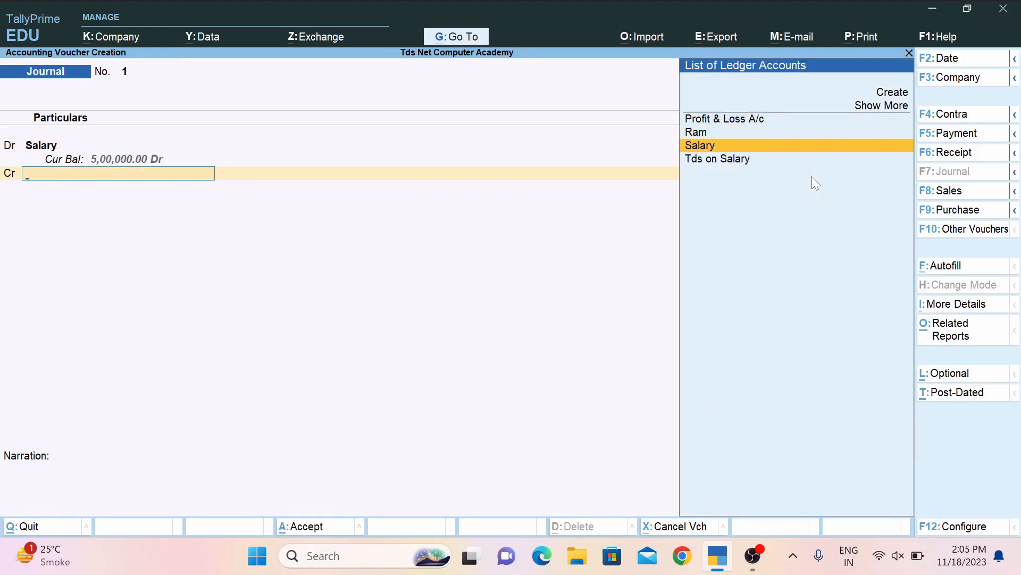
key(Up)
key(Return)
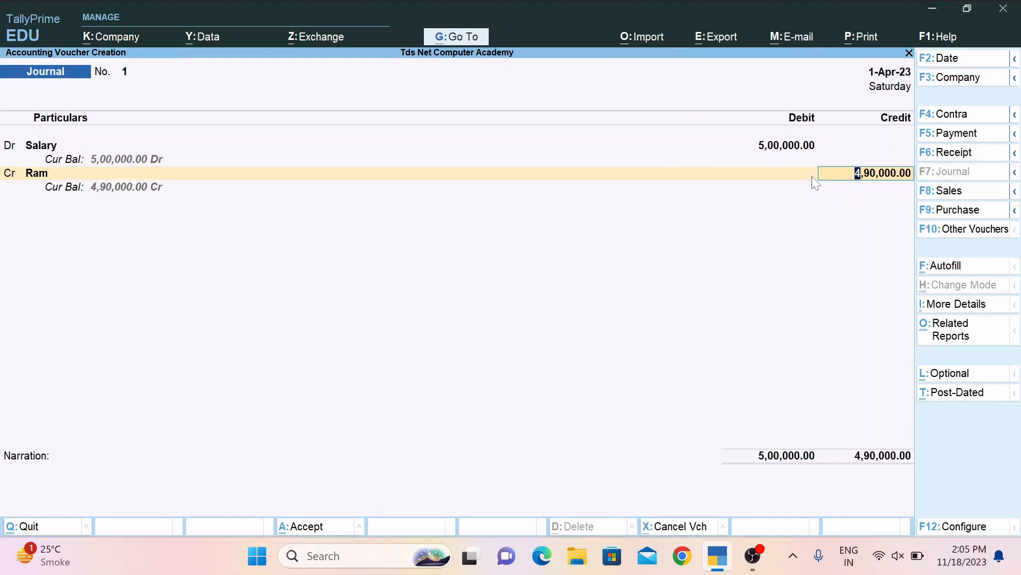
key(Return)
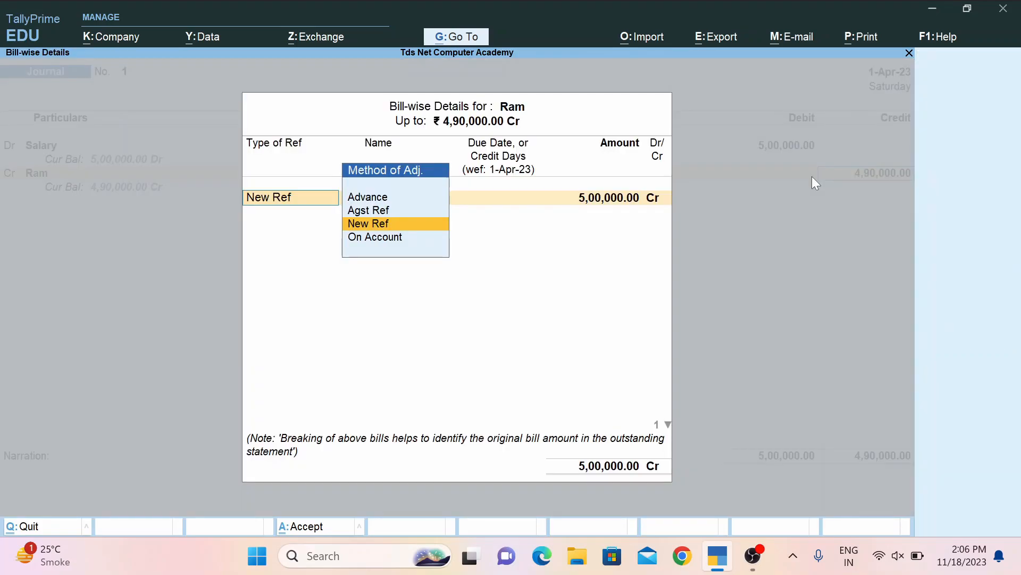
key(Return)
key(Return)
key(Return)
key(Return)
key(Return)
key(Return)
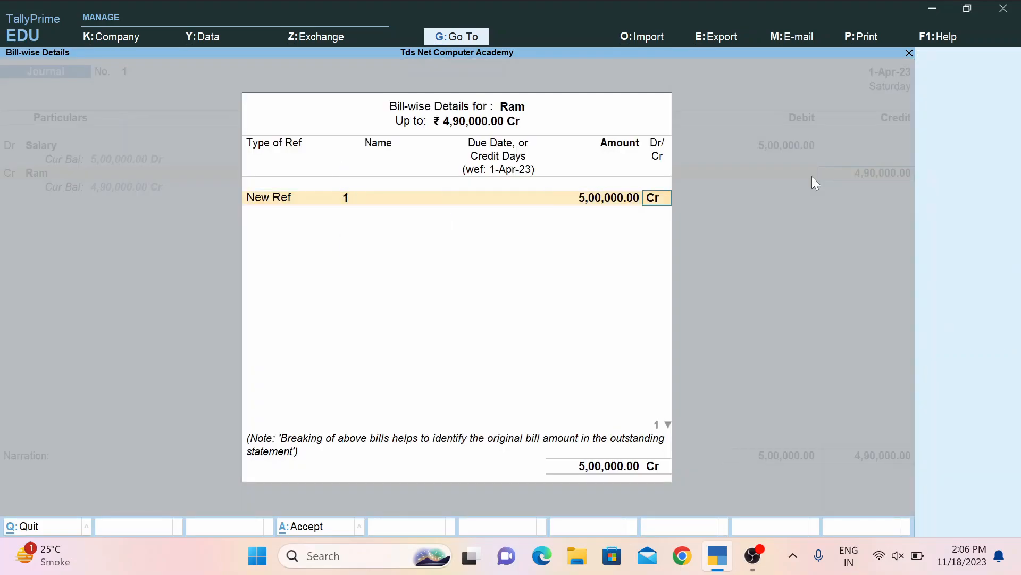
key(Return)
key(Return)
key(Return)
key(Return)
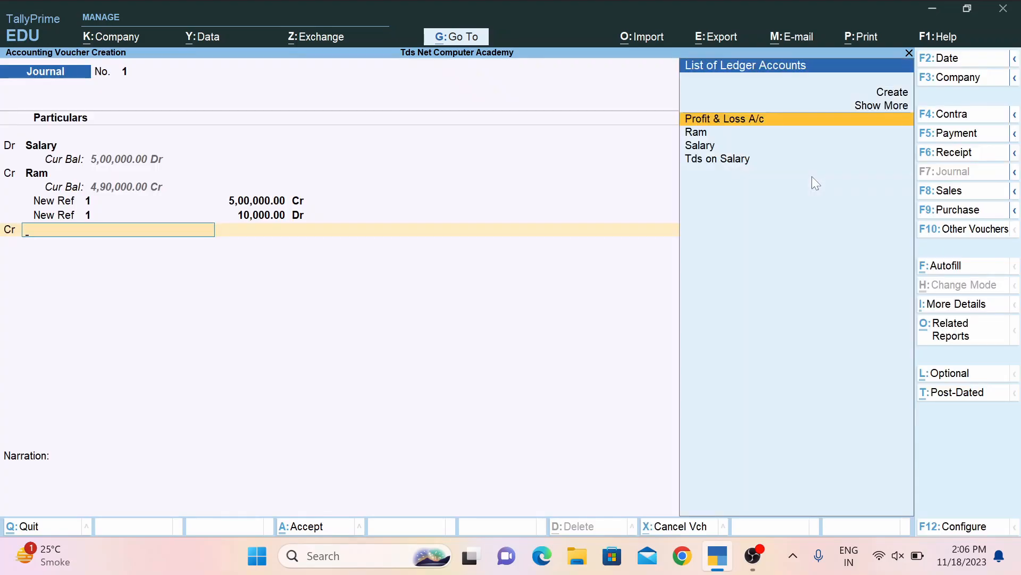
Credit the remaining 10,000 to Tds on Salary and save Journal No. 1.
key(Down)
key(Down)
key(Down)
key(Return)
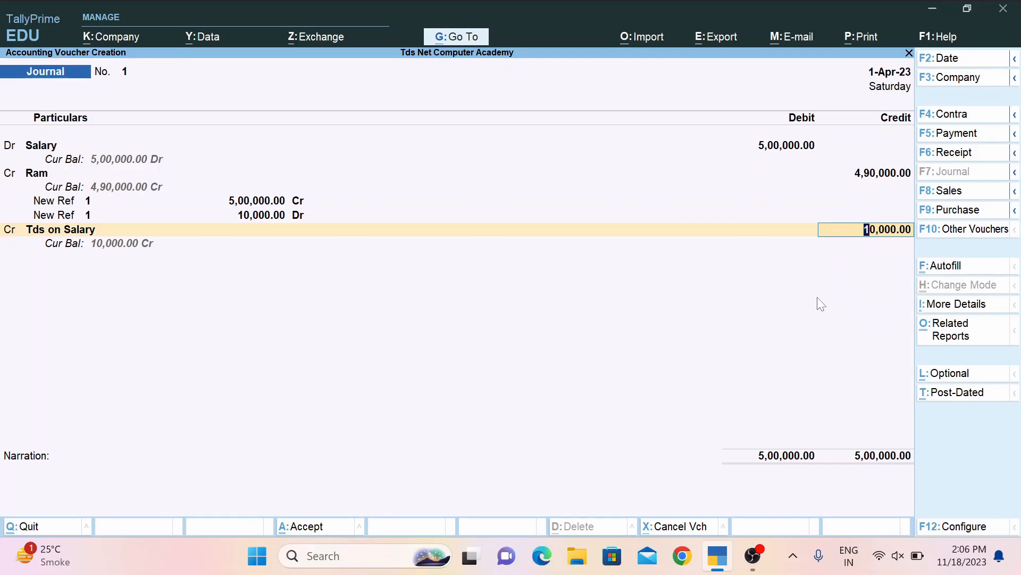
key(Return)
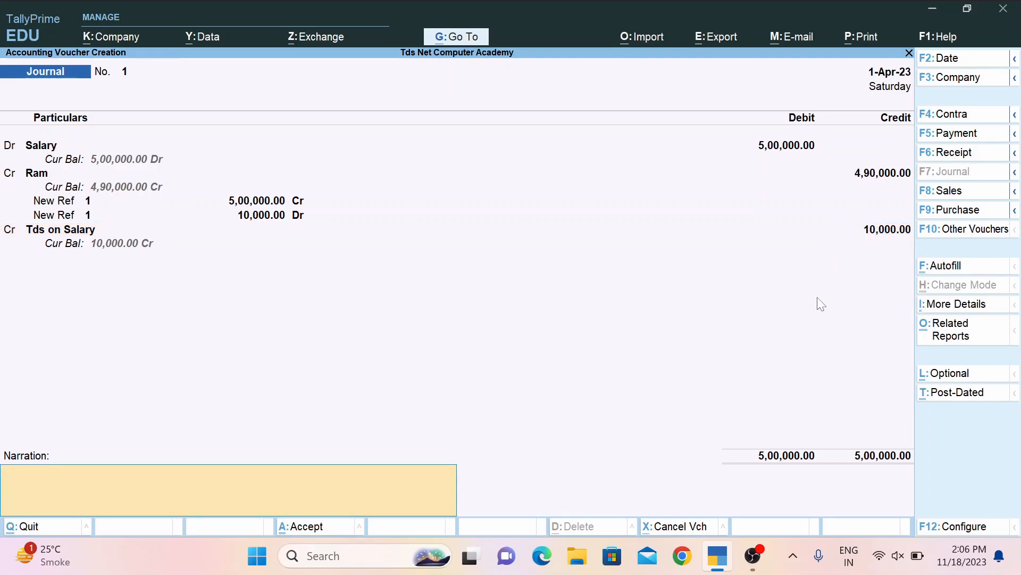
key(Return)
key(Return)
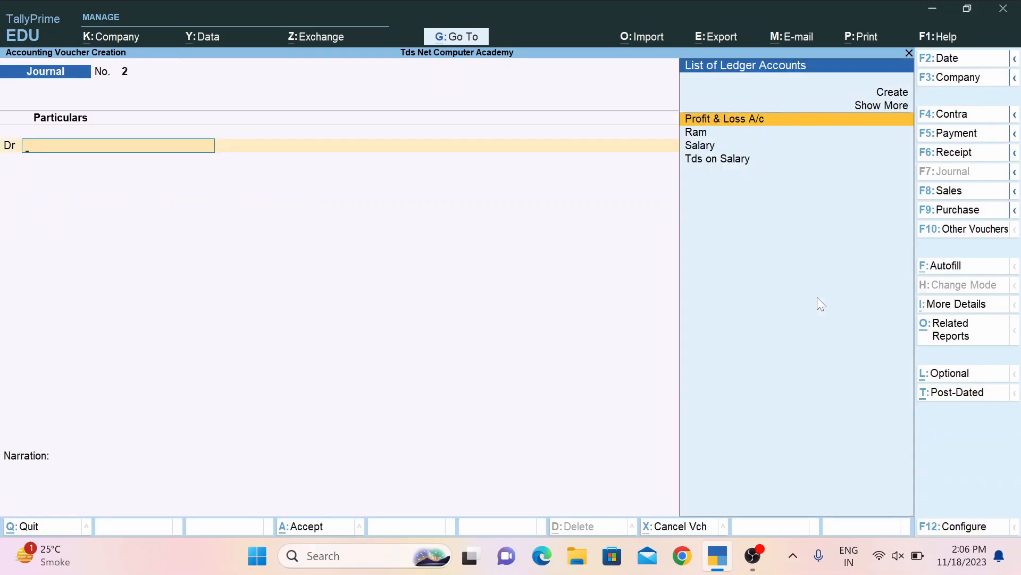
Record a Payment debiting Tds on Salary 10,000 against Jrnl/1 and crediting Cash.
key(F5)
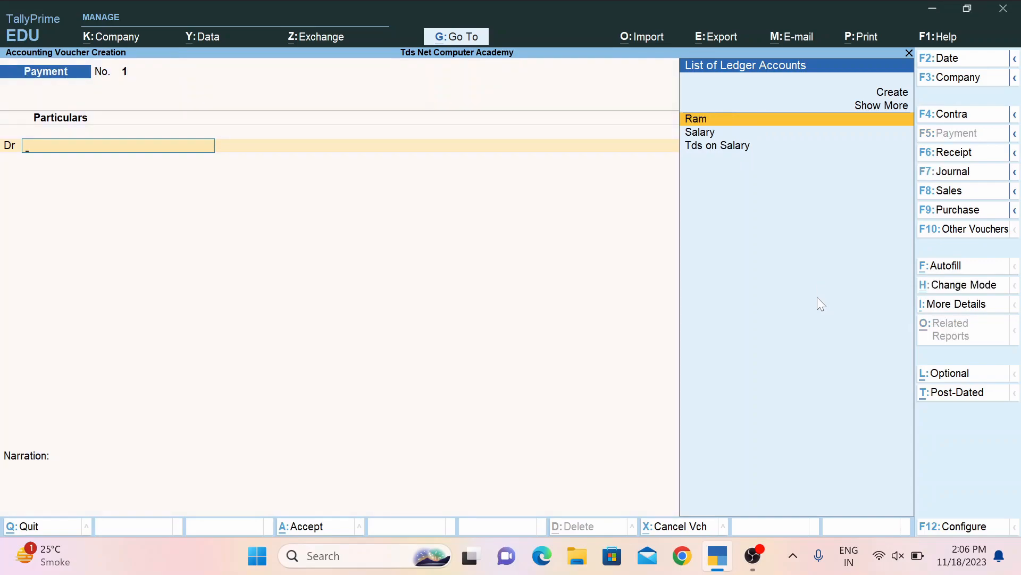
key(Down)
key(Down)
key(Return)
key(Return)
key(Return)
key(Return)
key(Return)
key(Return)
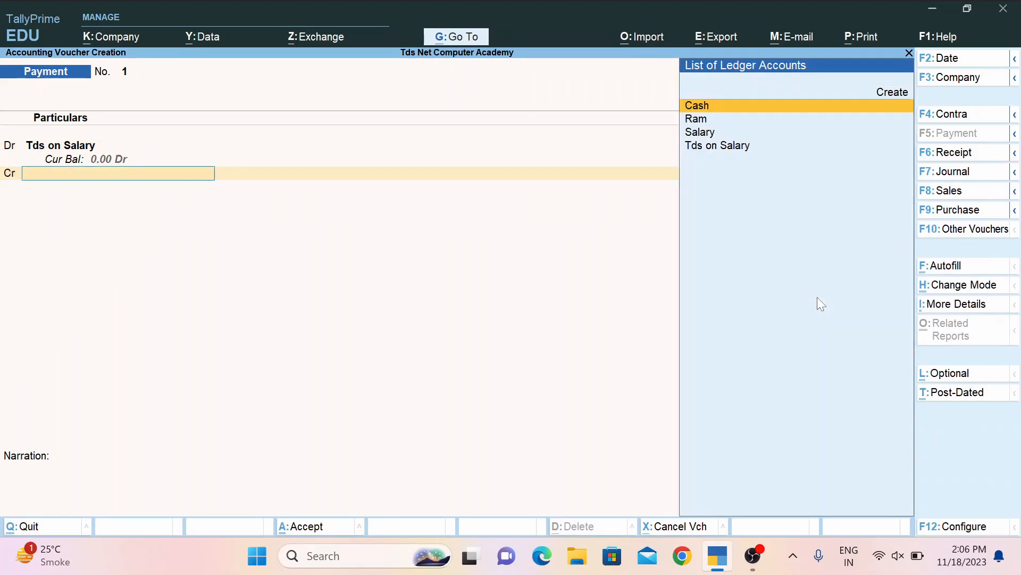
key(Return)
key(Return)
key(Return)
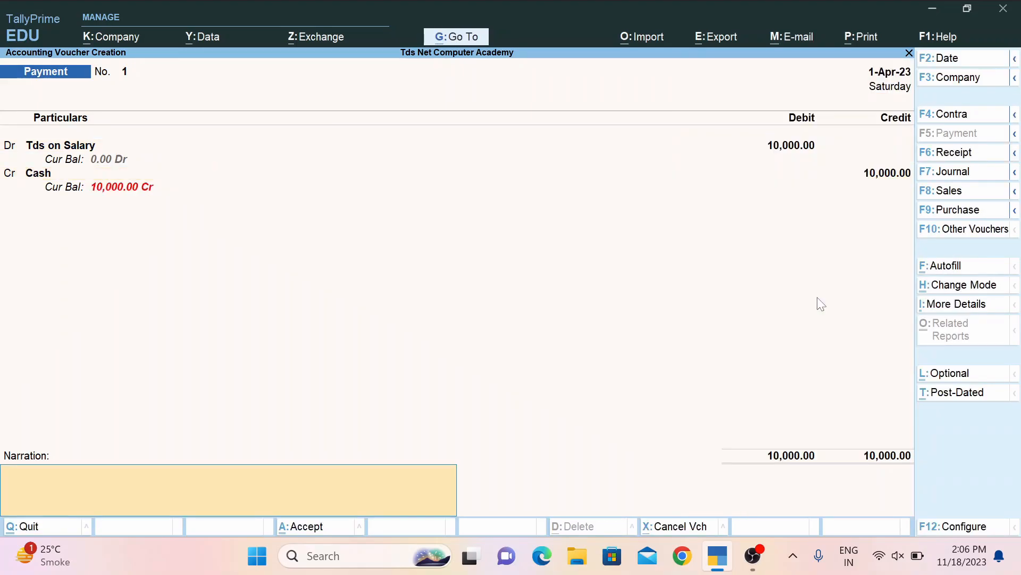
key(Return)
key(Return)
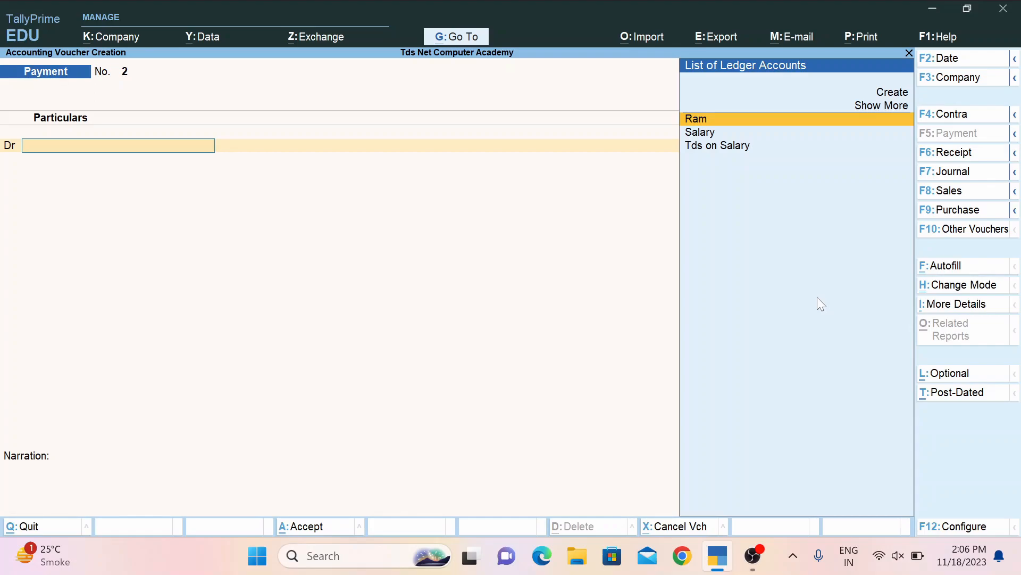
Start a ledger for the second employee under Sundry Creditors.
key(Escape)
key(Escape)
key(Escape)
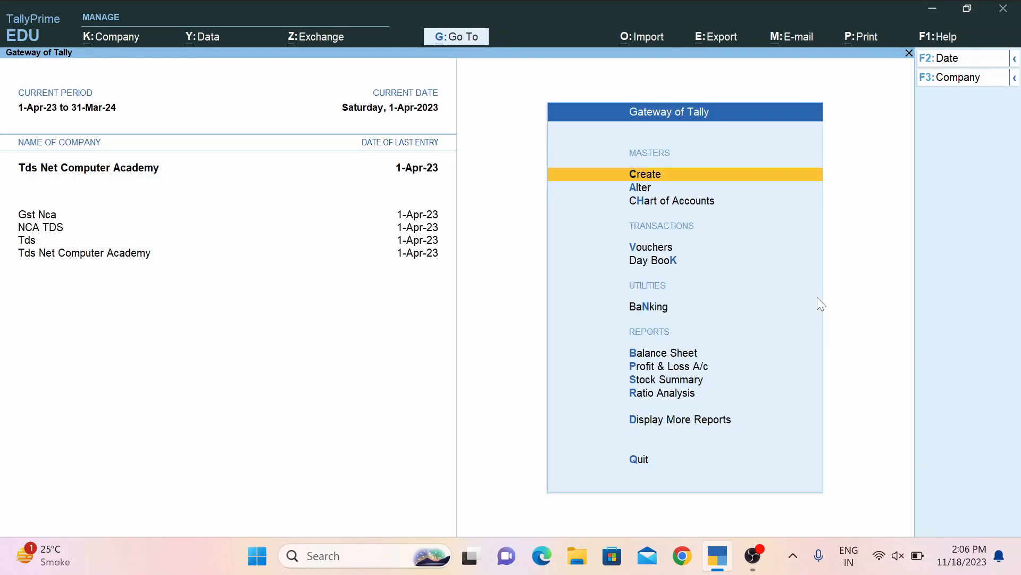
key(Return)
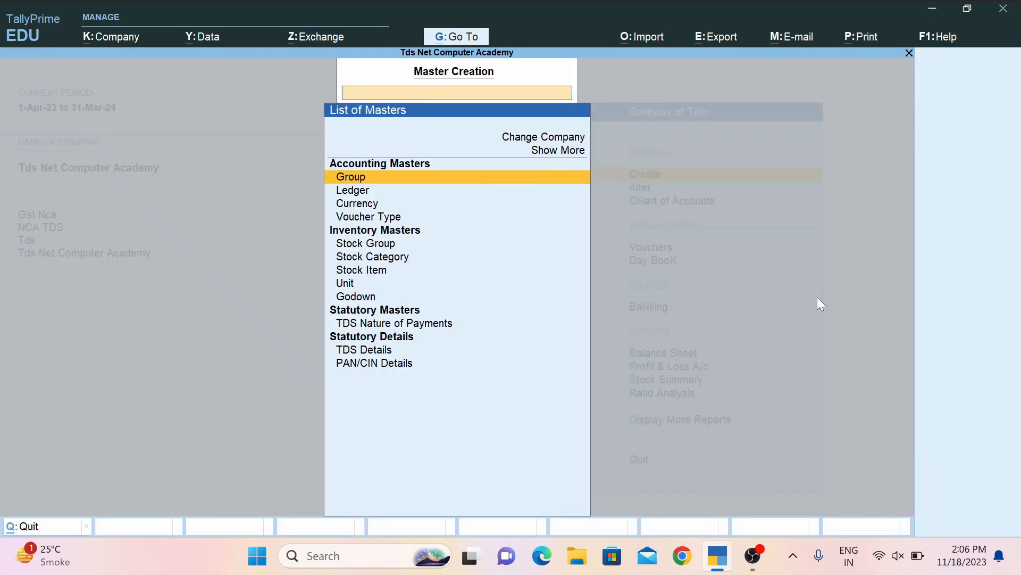
key(Down)
key(Return)
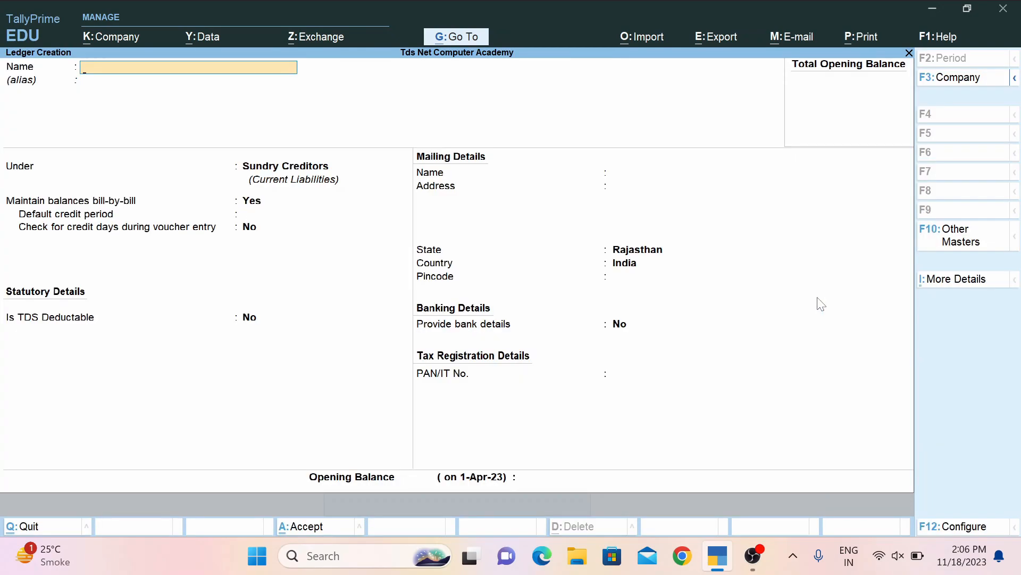
text(Shyam)
key(Return)
key(Return)
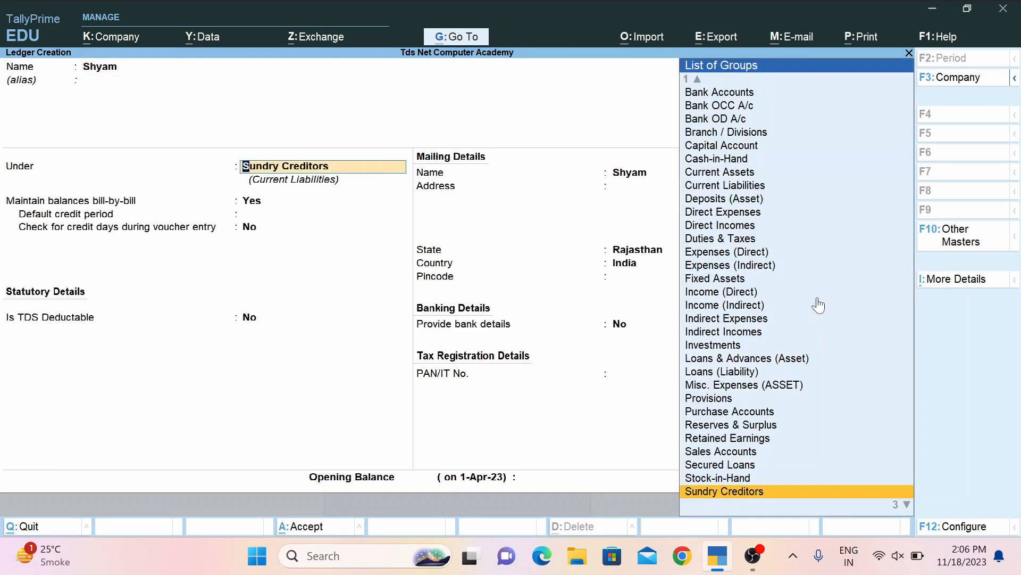
key(Return)
key(Return)
key(Return)
key(Return)
Make it TDS deductible as Body of Individuals, save it, and return to voucher entry.
key(BackSpace)
key(BackSpace)
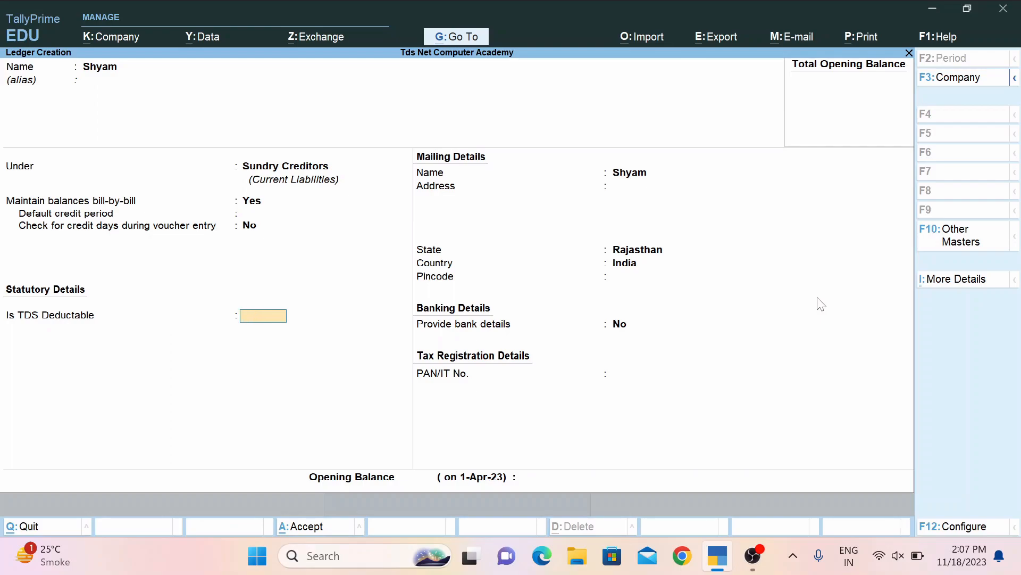
key(Return)
key(Return)
key(BackSpace)
key(BackSpace)
text(y)
key(Return)
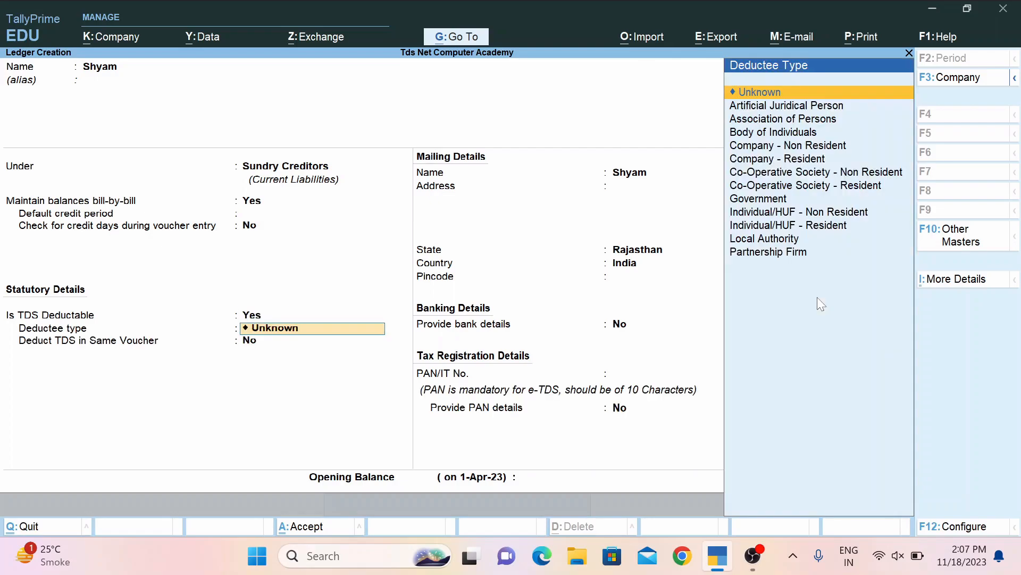
key(Down)
key(Down)
key(Down)
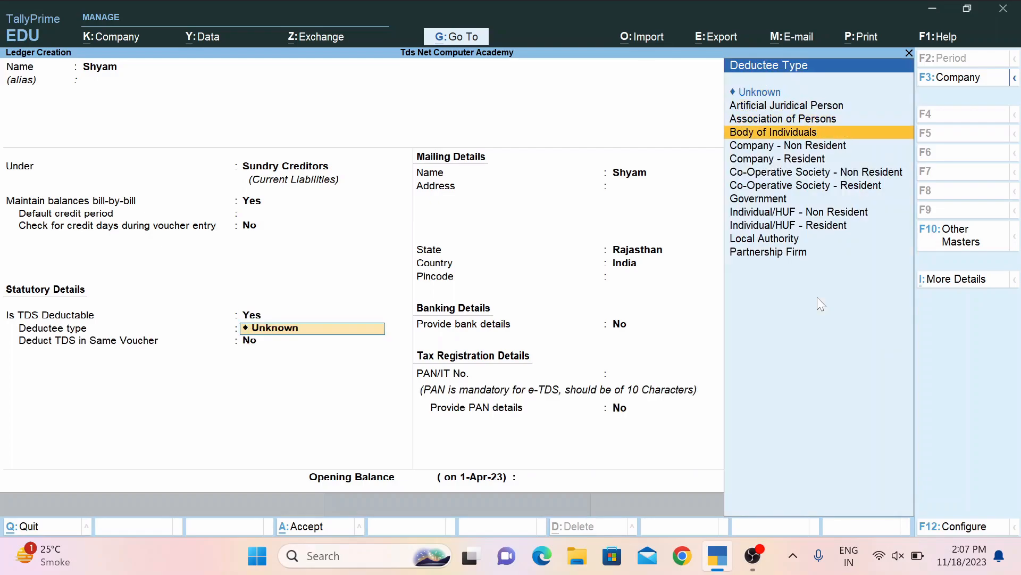
key(Return)
key(Return)
key(Return)
key(Return)
key(Return)
key(Return)
key(Return)
key(Return)
key(Return)
key(Return)
key(Return)
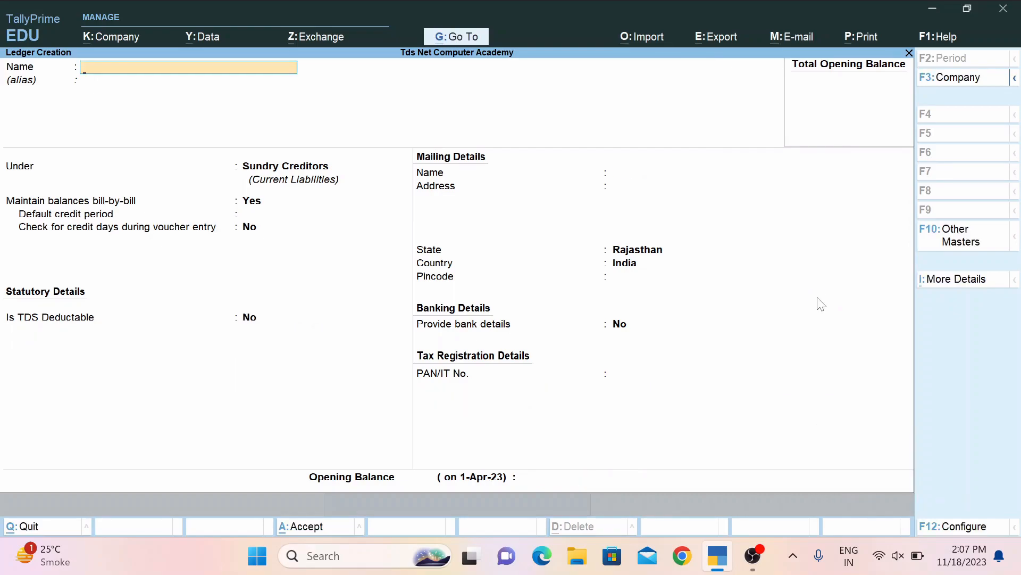
key(Escape)
key(Escape)
key(Escape)
key(Escape)
key(Down)
key(Down)
key(Down)
key(Return)
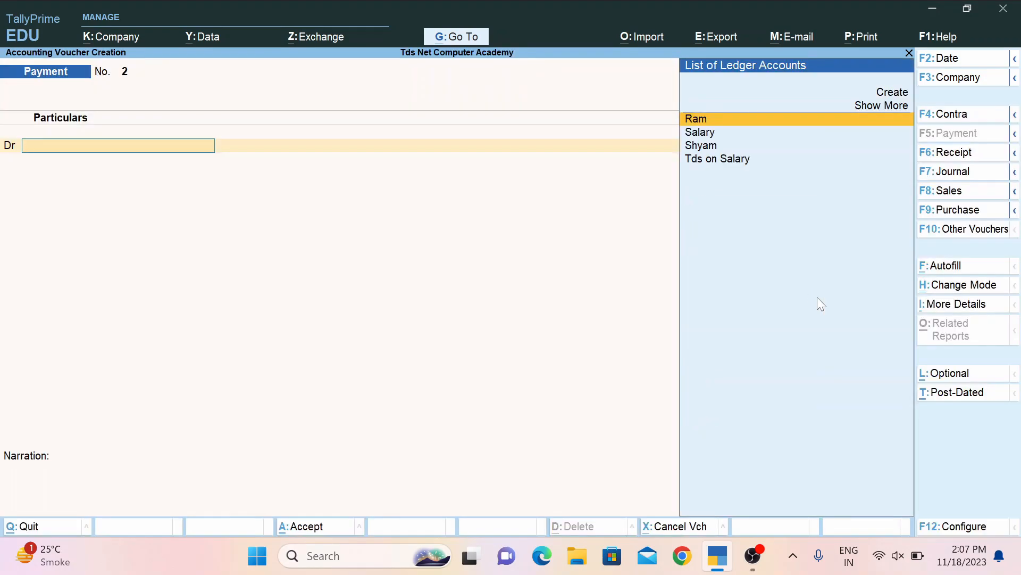
Start a new journal voucher debiting Salary with 4,00,000.
key(F7)
key(Down)
key(Down)
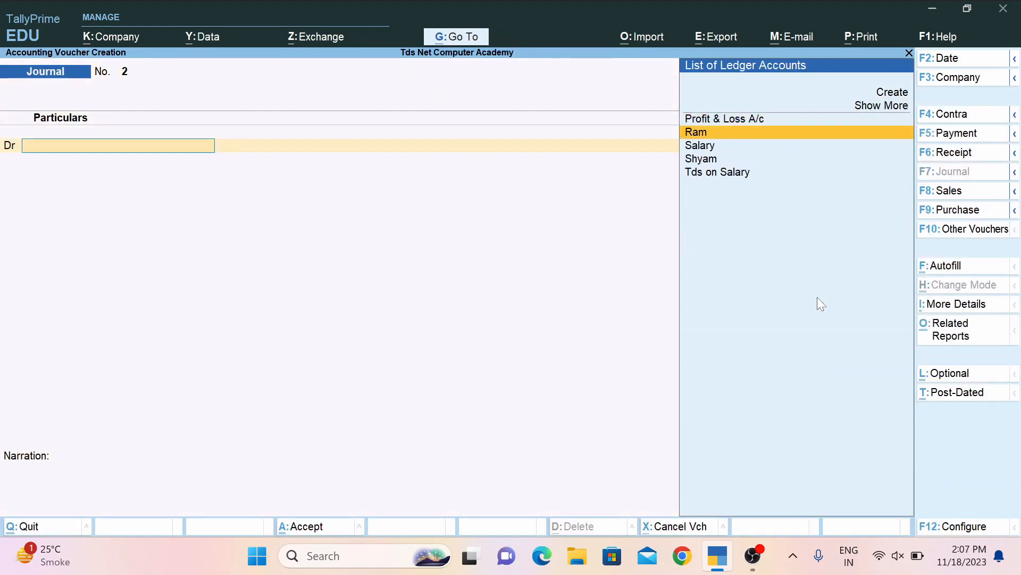
key(Return)
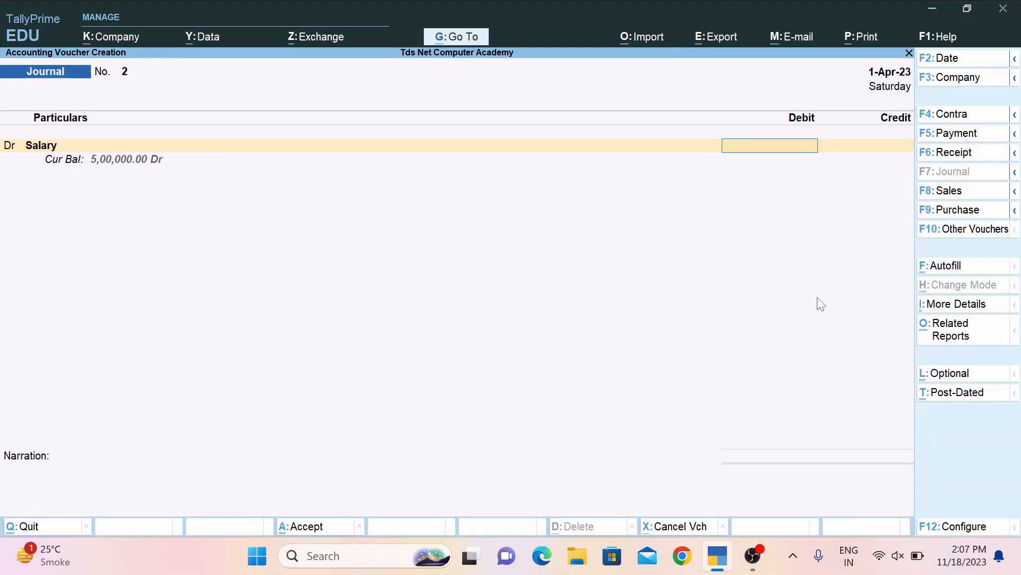
text(400000)
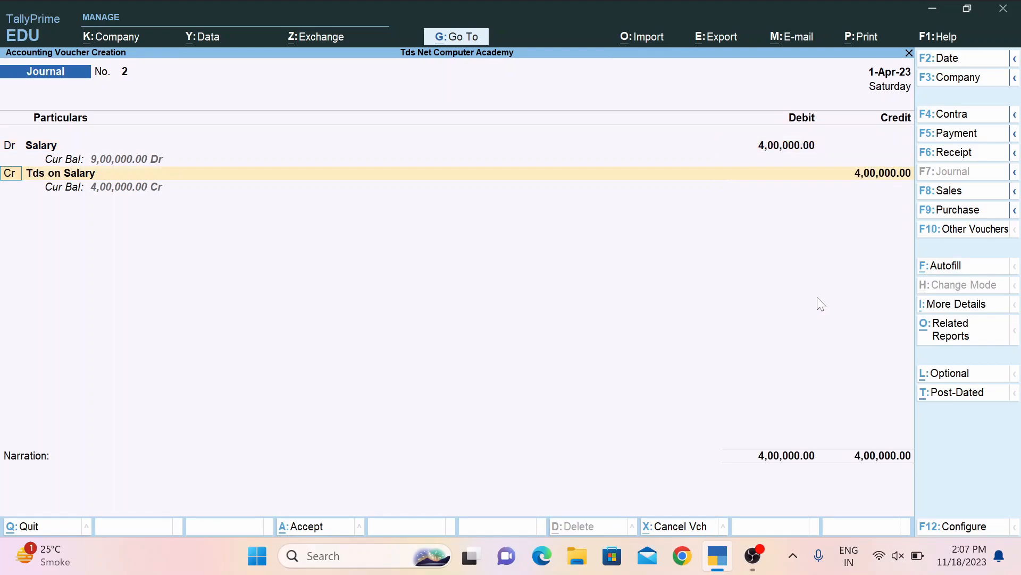
key(Return)
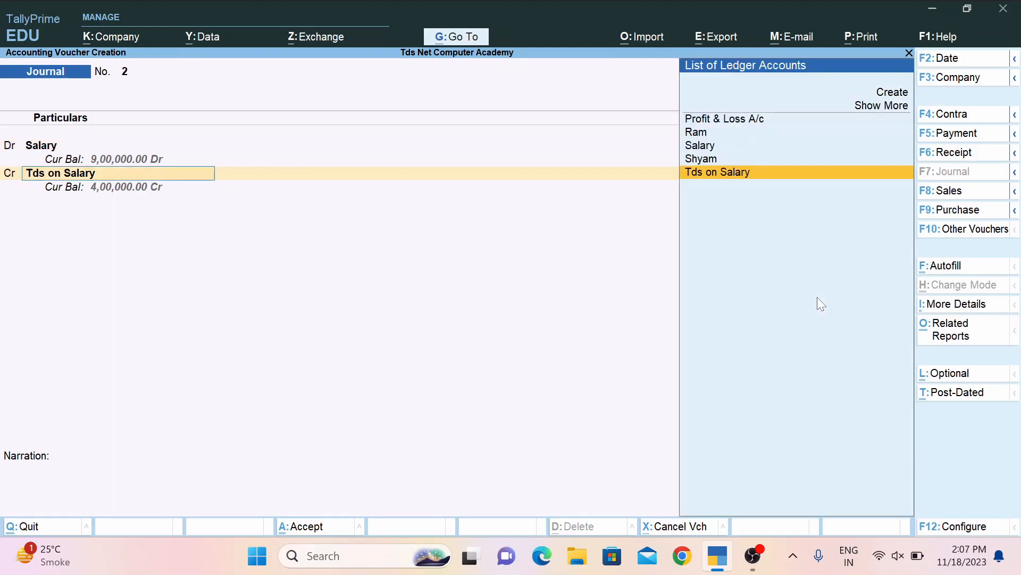
Credit Shyam 3,20,000 as a new bill reference and Tds on Salary 80,000, then save.
key(Up)
key(Return)
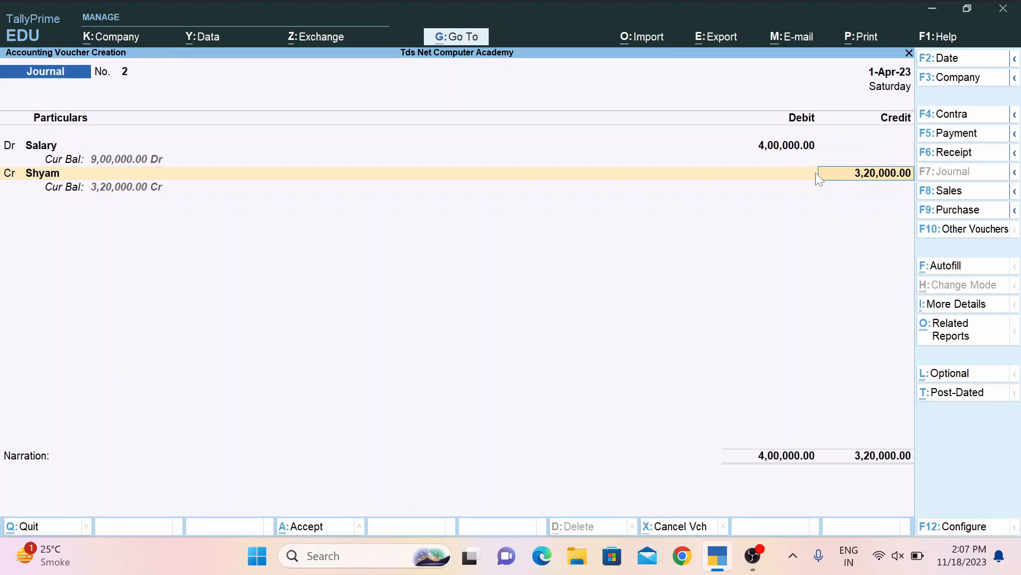
key(Return)
key(Return)
key(Return)
key(Return)
key(Return)
key(Return)
key(Return)
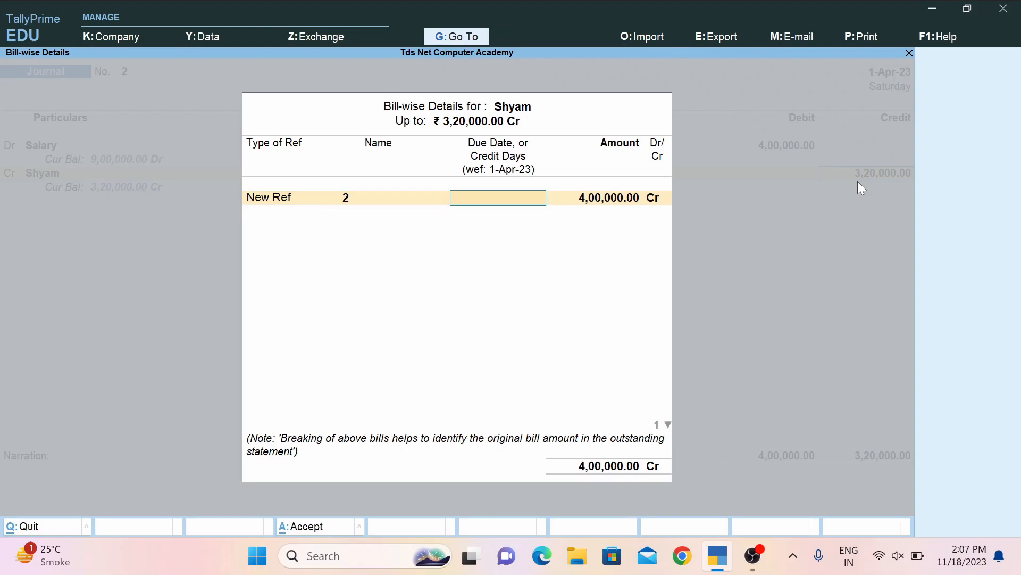
key(Return)
key(Return)
key(Return)
key(Return)
key(Return)
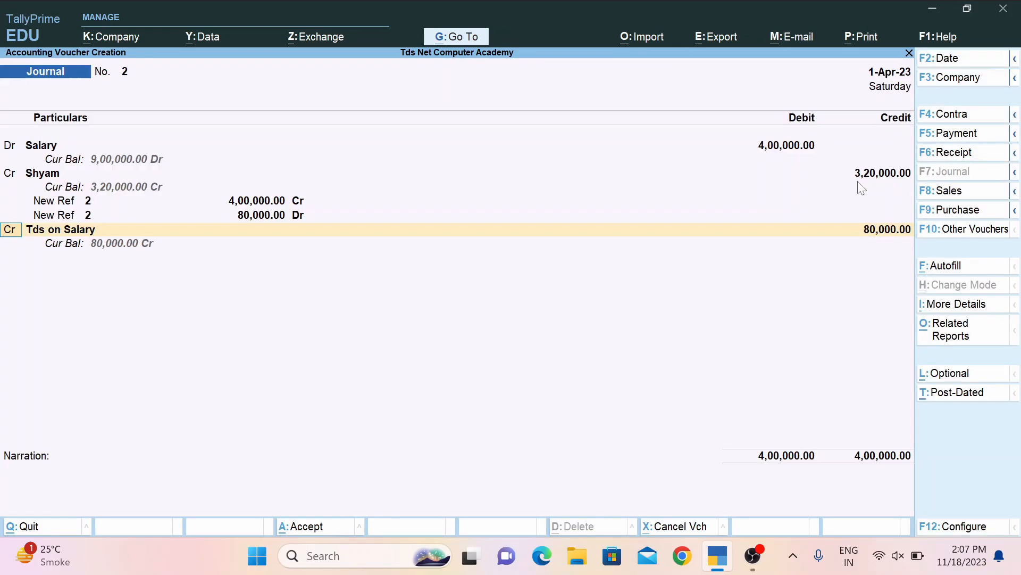
key(Return)
key(Return)
key(Return)
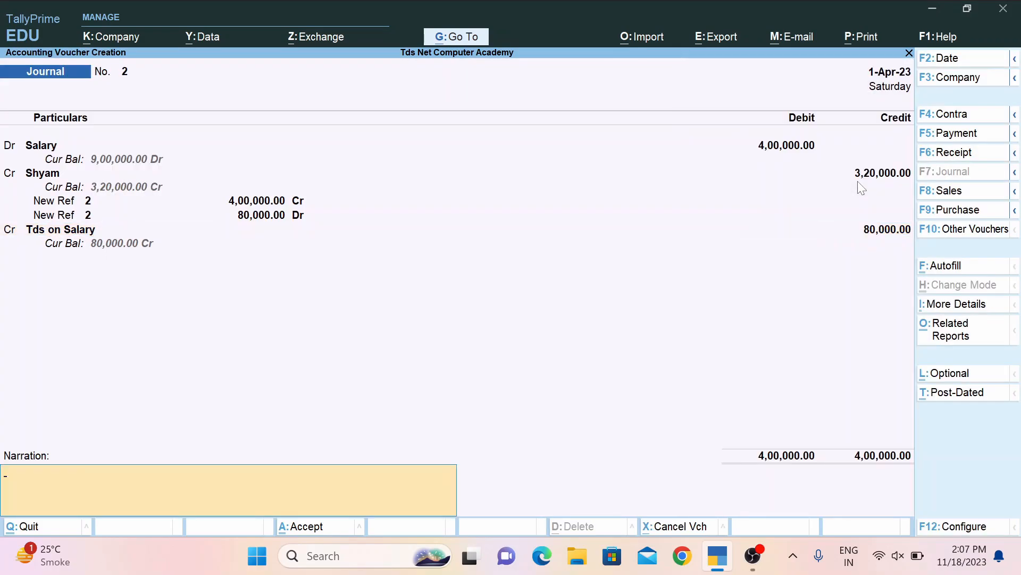
key(Return)
Record a payment debiting Tds on Salary 80,000 against Jrnl/2 and crediting Cash 80,000.
key(F5)
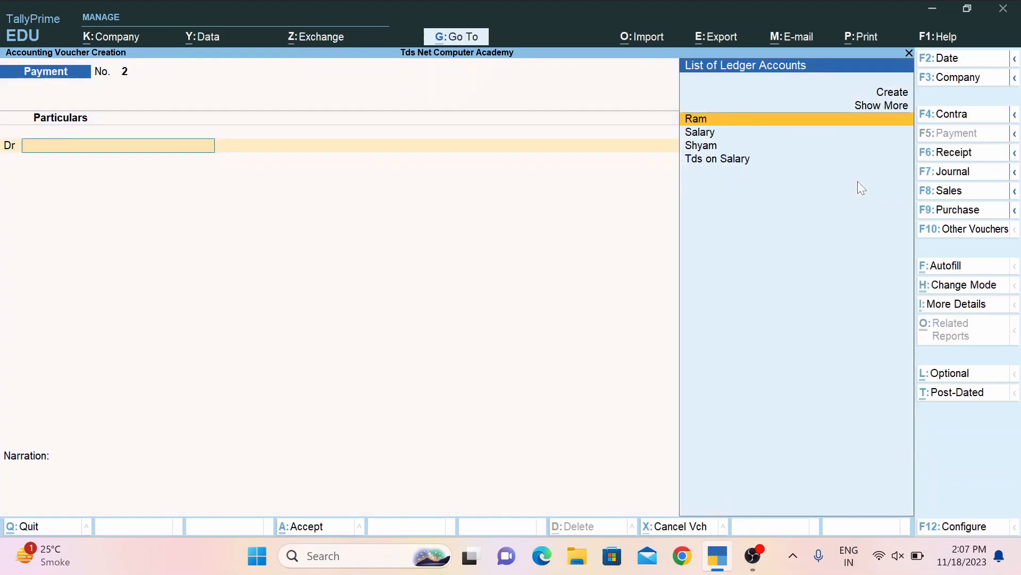
key(Down)
key(Down)
key(Down)
key(Return)
key(Return)
key(Return)
key(Return)
key(Return)
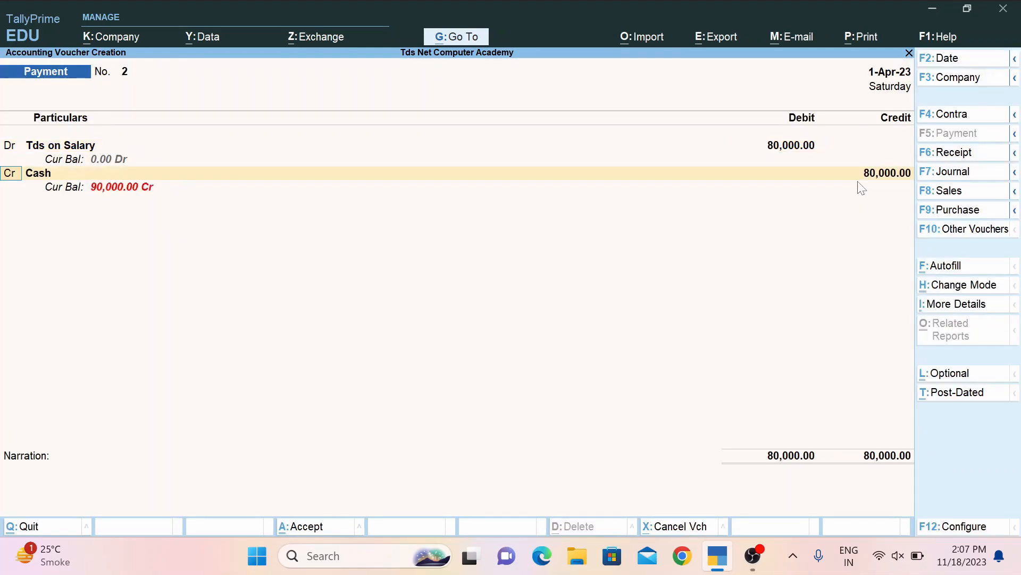
key(Return)
key(Return)
key(Return)
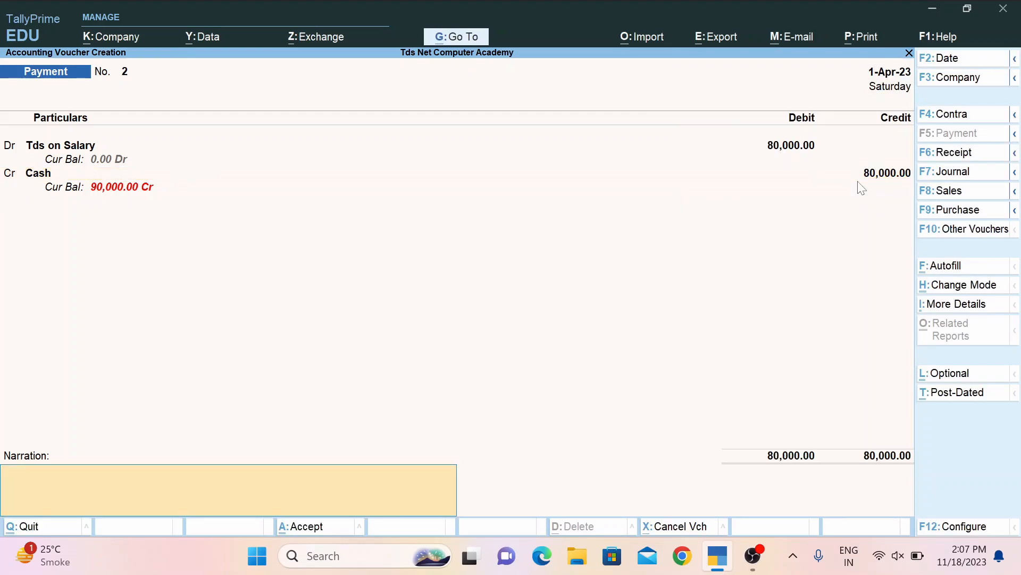
key(Return)
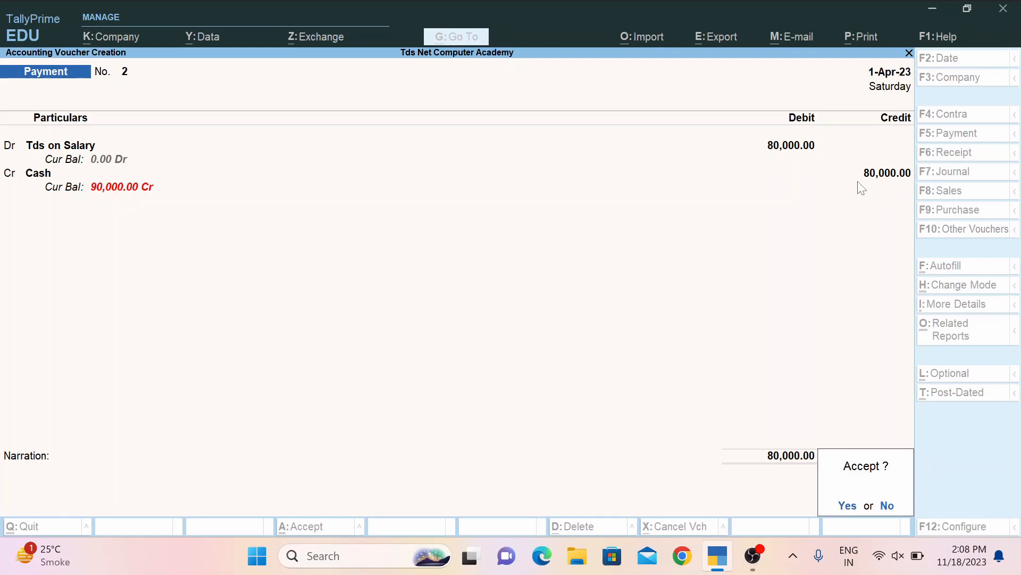
key(Return)
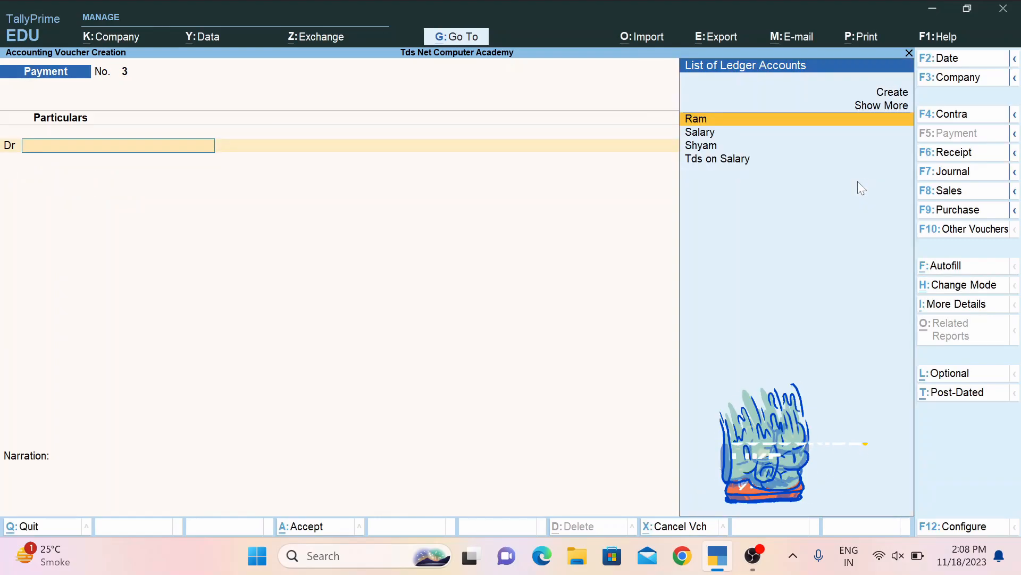